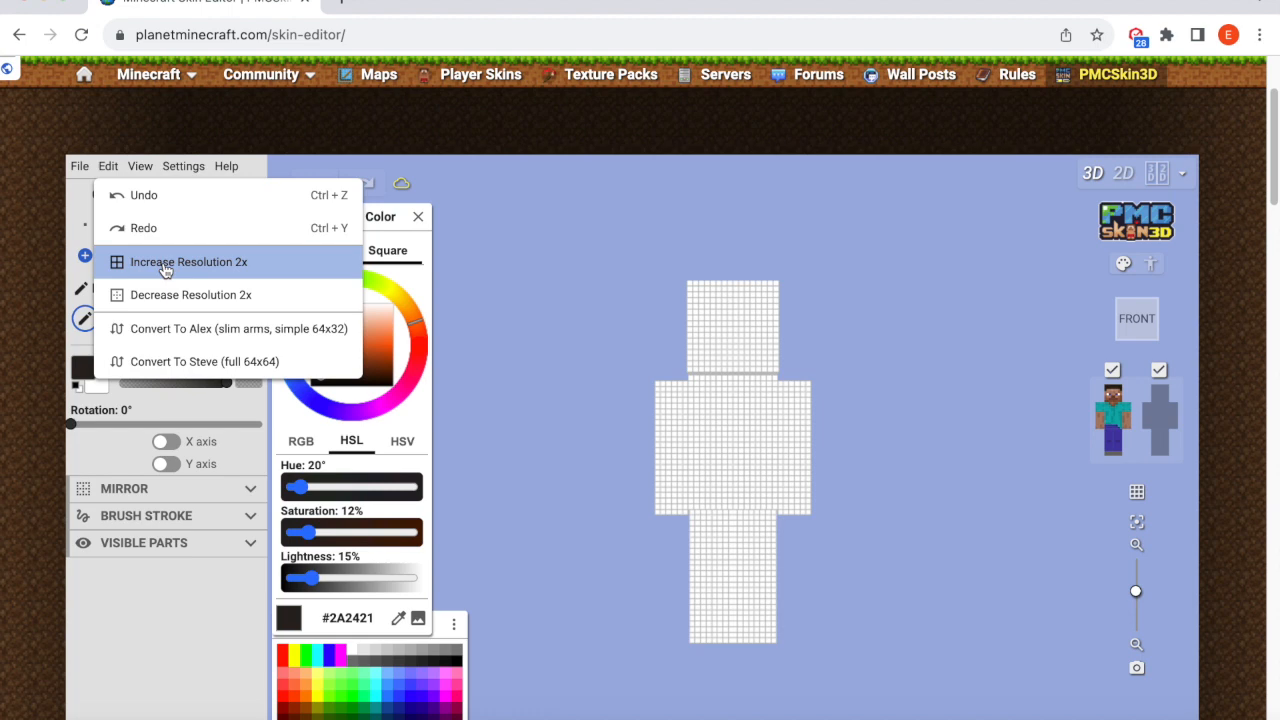
- Increase the blank skin's resolution 2x twice in a row and inspect the finer pixel grid on the model
{"action": "left_click", "coordinate": [165, 267]}
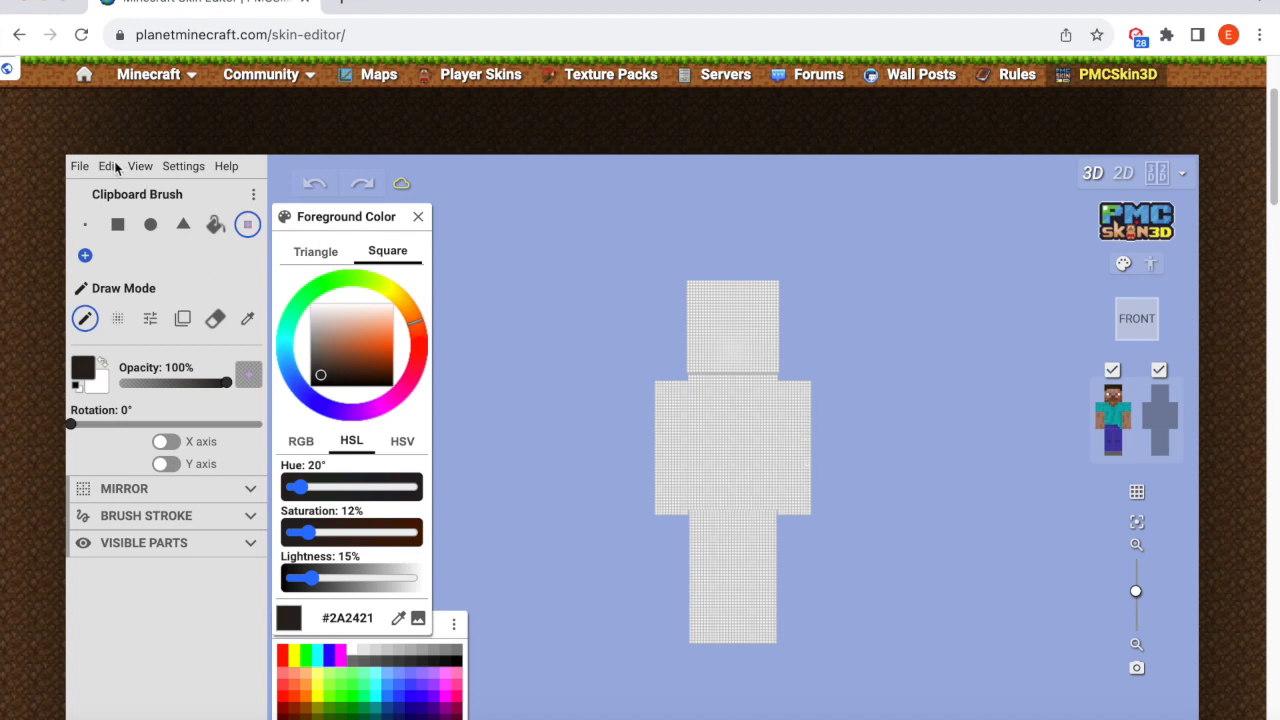
{"action": "left_click", "coordinate": [118, 168]}
{"action": "left_click", "coordinate": [158, 262]}
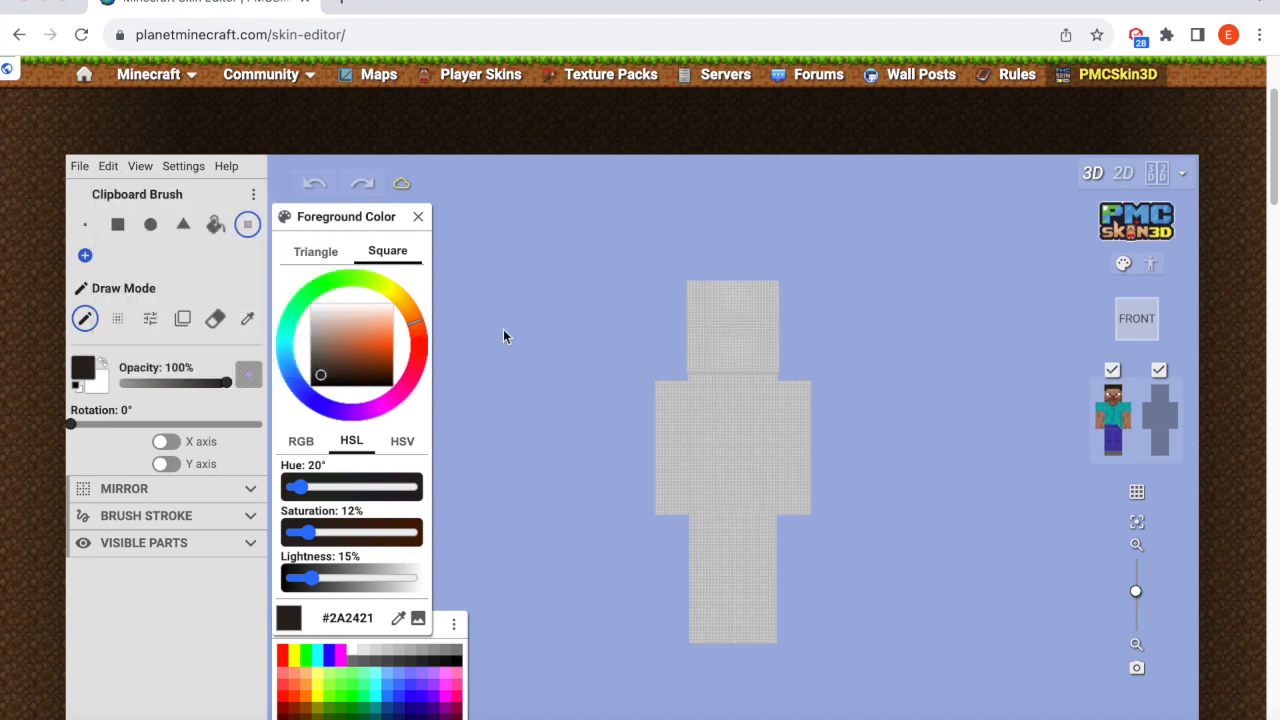
{"action": "scroll", "coordinate": [826, 393], "scroll_direction": "down", "scroll_amount": 1}
{"action": "left_click_drag", "start_coordinate": [903, 371], "coordinate": [903, 394]}
{"action": "scroll", "coordinate": [903, 371], "scroll_direction": "up", "scroll_amount": 4}
{"action": "left_click_drag", "start_coordinate": [964, 349], "coordinate": [990, 295]}
{"action": "scroll", "coordinate": [977, 251], "scroll_direction": "up", "scroll_amount": 5}
{"action": "scroll", "coordinate": [957, 271], "scroll_direction": "down", "scroll_amount": 6}
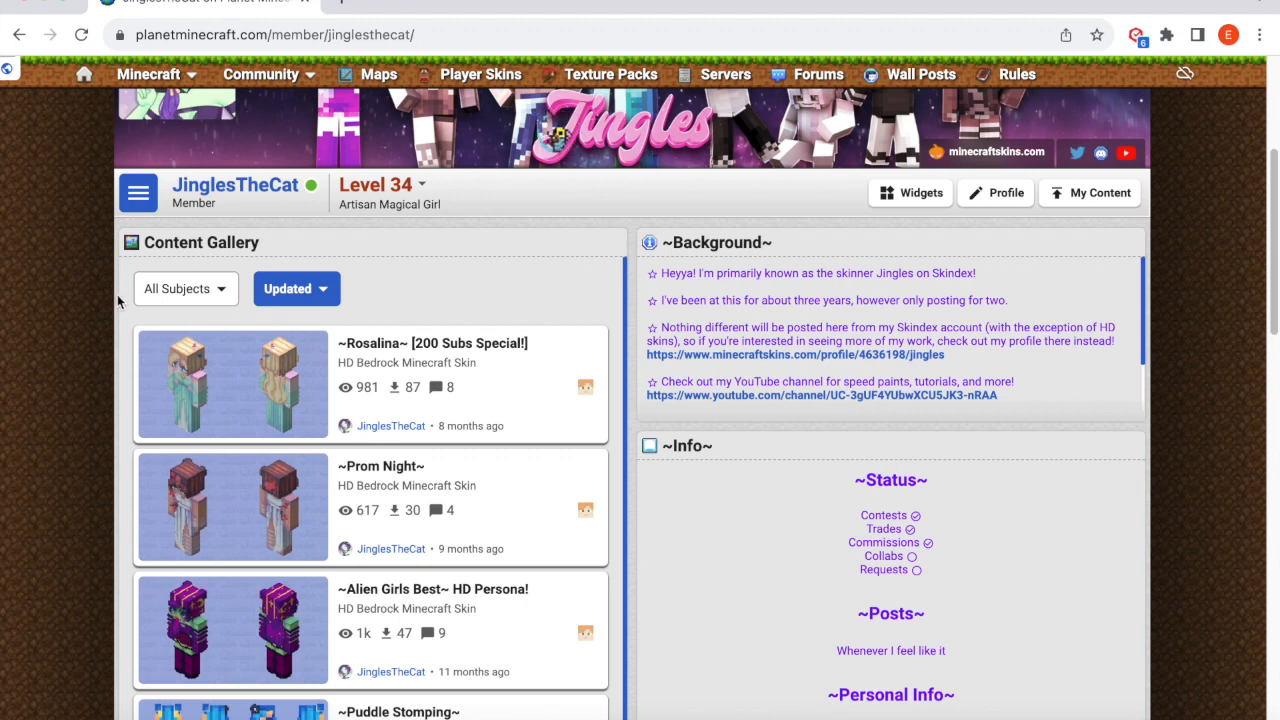
- View the ~Rosalina~ [200 Subs Special!] skin from the content gallery in 3D, then return to the gallery
{"action": "left_click", "coordinate": [283, 370]}
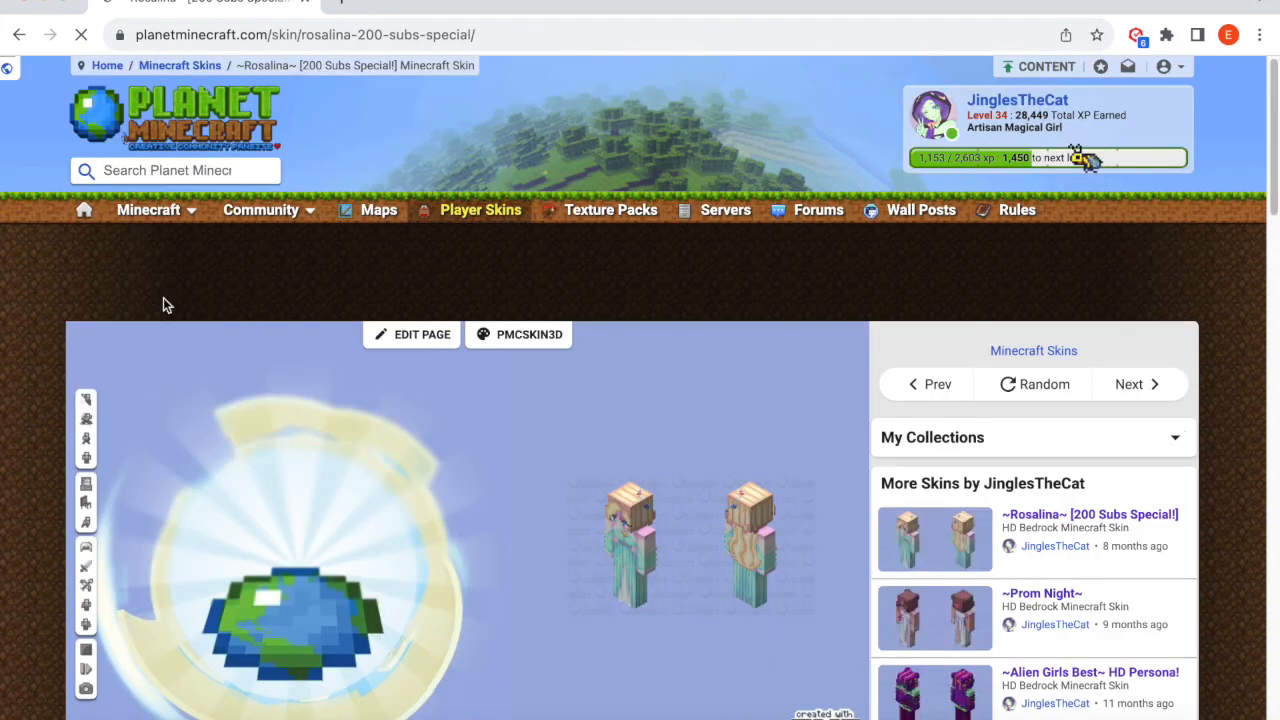
{"action": "scroll", "coordinate": [60, 282], "scroll_direction": "down", "scroll_amount": 2}
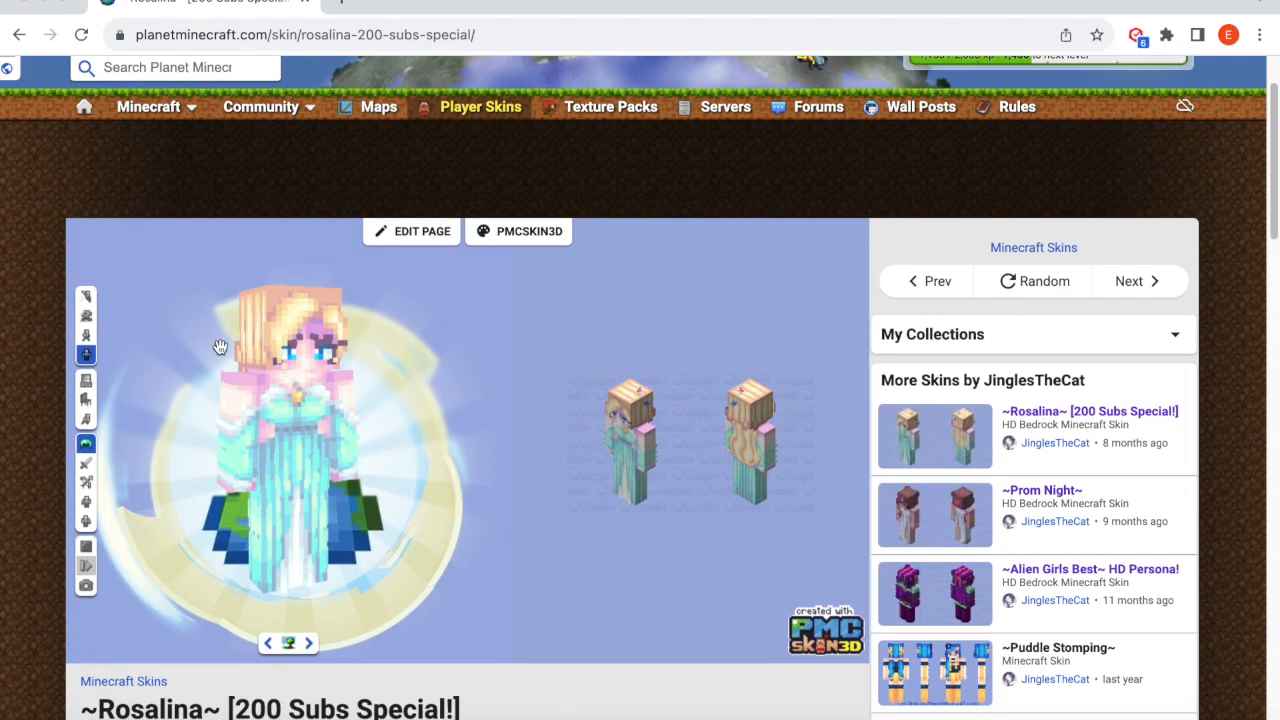
{"action": "left_click_drag", "start_coordinate": [434, 406], "coordinate": [388, 412]}
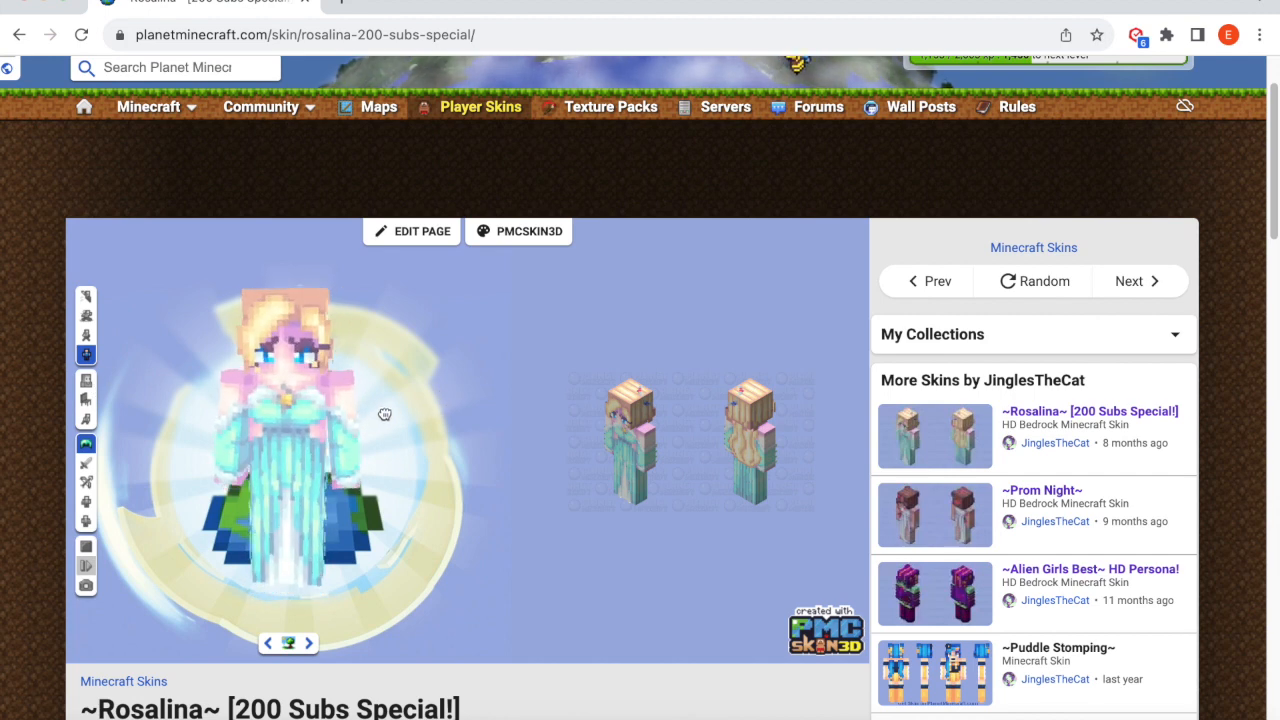
{"action": "left_click", "coordinate": [19, 34]}
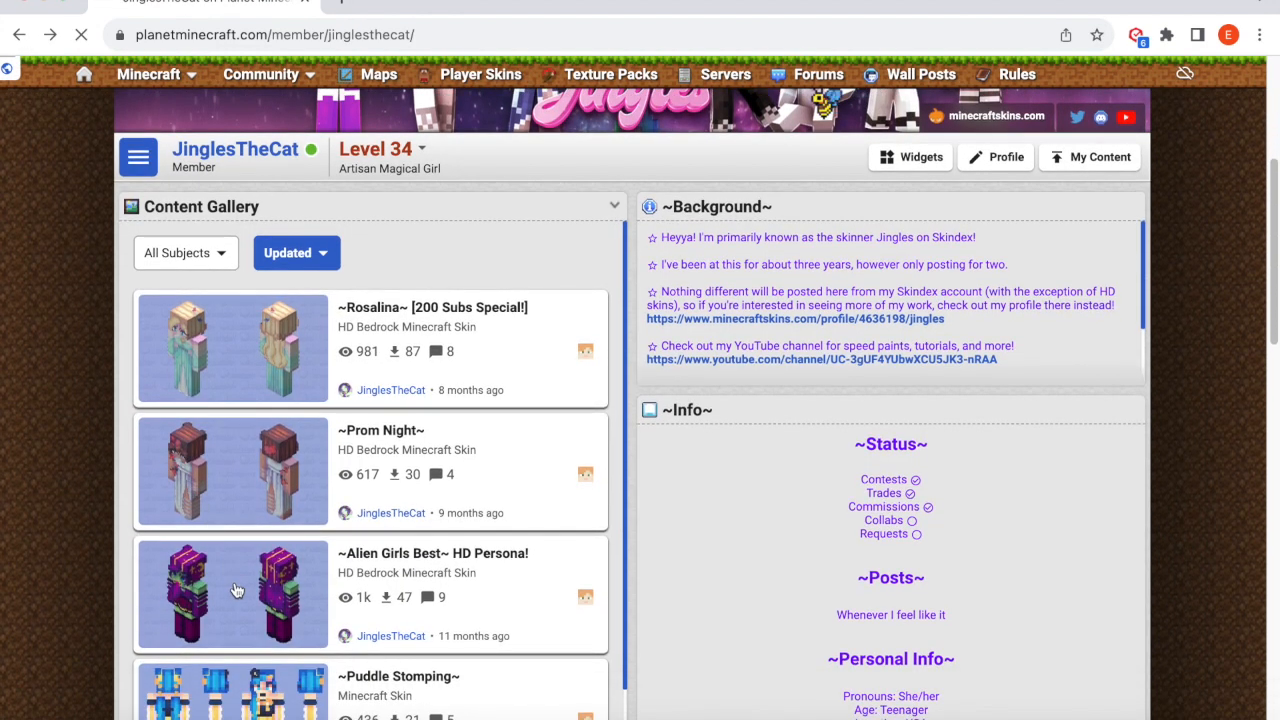
- Examine the ~Alien Girls Best~ HD Persona! skin in its 3D preview, then return to the gallery
{"action": "left_click", "coordinate": [236, 588]}
{"action": "scroll", "coordinate": [84, 271], "scroll_direction": "down", "scroll_amount": 1}
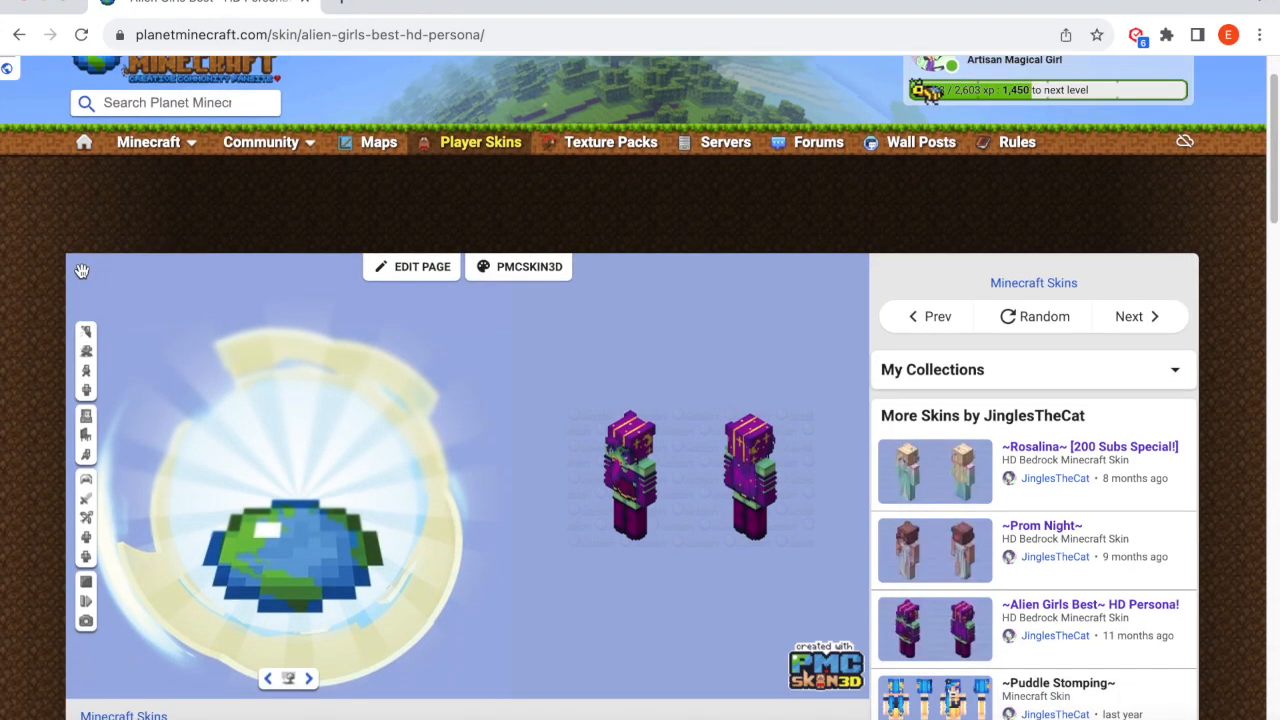
{"action": "scroll", "coordinate": [47, 272], "scroll_direction": "down", "scroll_amount": 1}
{"action": "left_click_drag", "start_coordinate": [296, 483], "coordinate": [540, 445]}
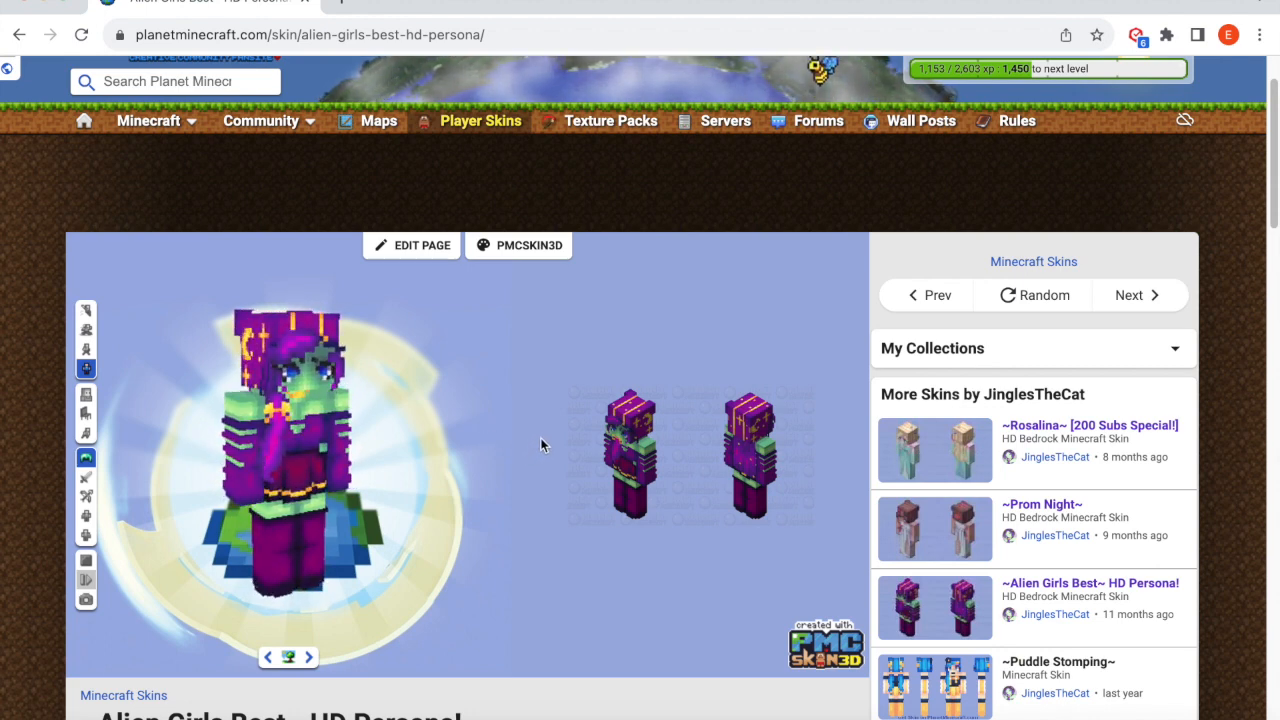
{"action": "left_click", "coordinate": [20, 36]}
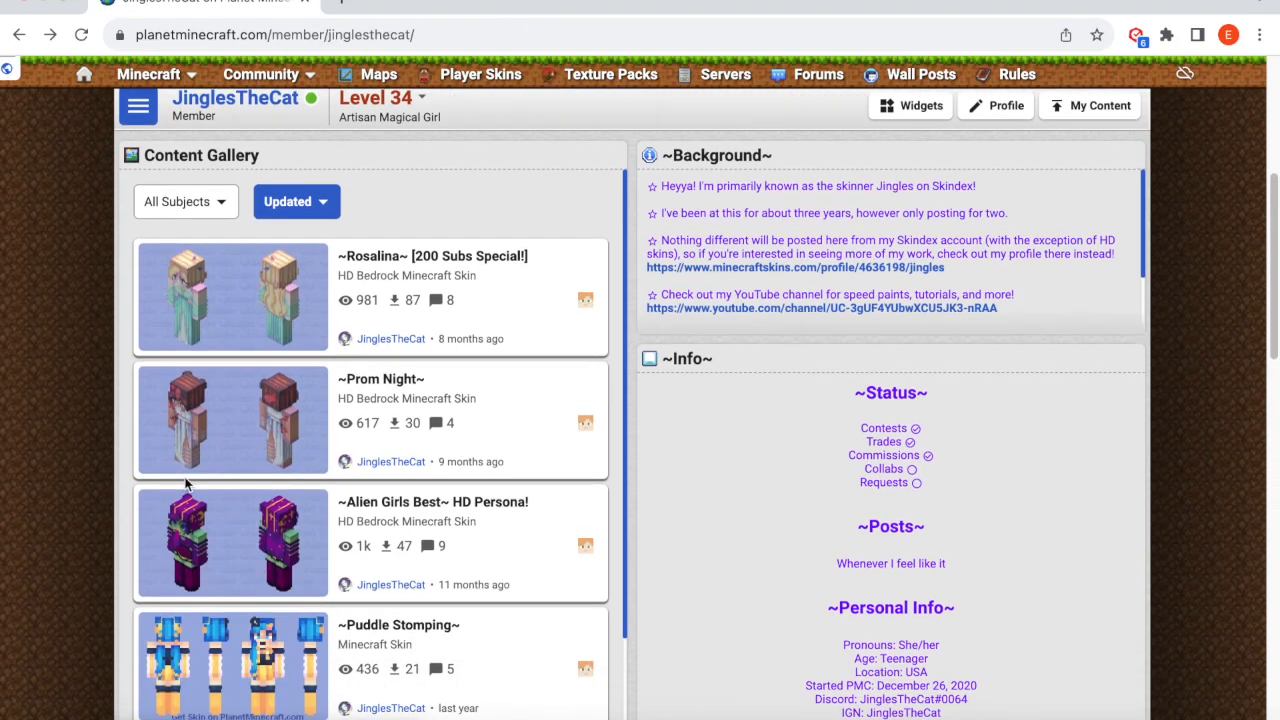
- Open the King skin from further down the gallery and view its model in 3D
{"action": "scroll", "coordinate": [185, 484], "scroll_direction": "down", "scroll_amount": 5}
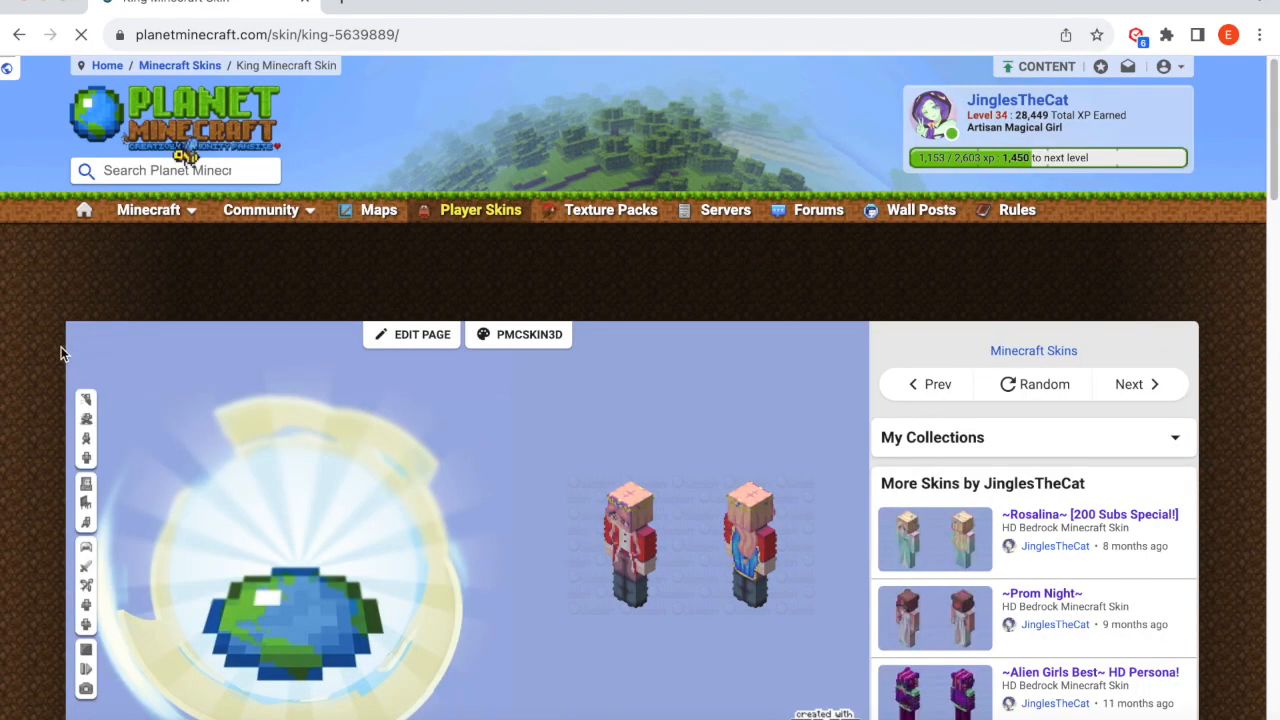
{"action": "scroll", "coordinate": [48, 346], "scroll_direction": "down", "scroll_amount": 2}
{"action": "left_click_drag", "start_coordinate": [411, 331], "coordinate": [160, 338]}
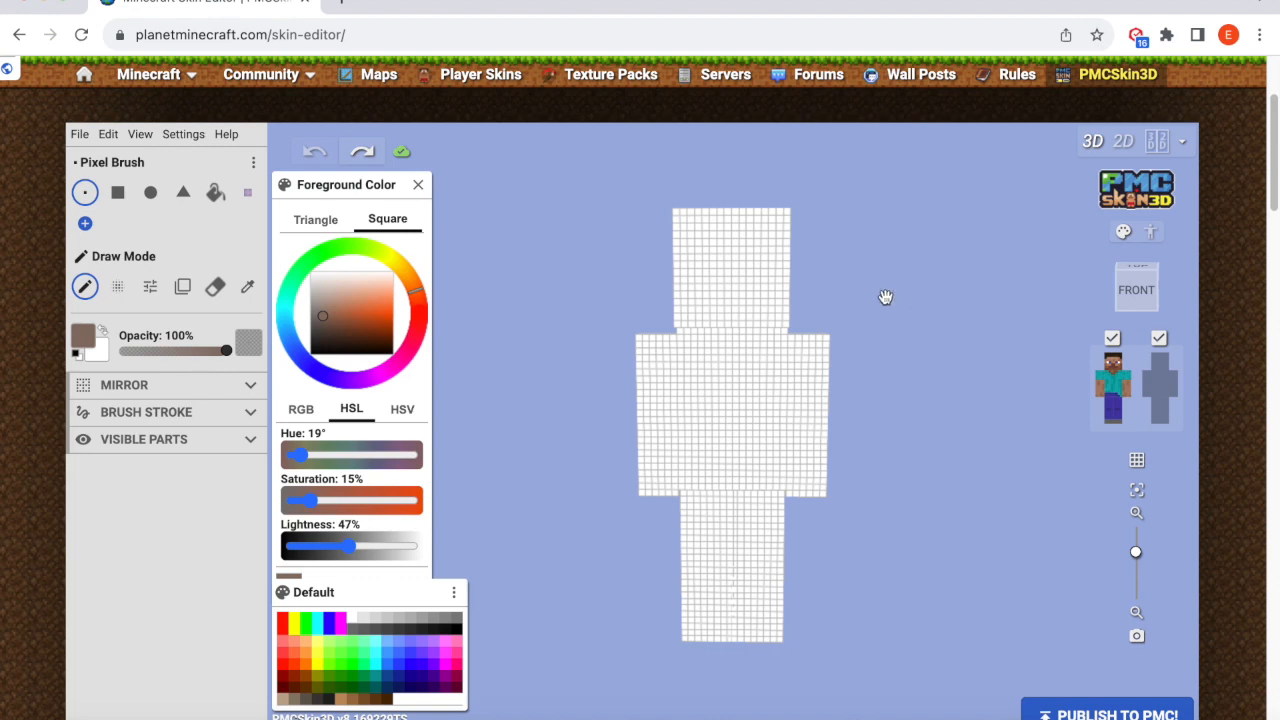
- Turn on surface mirroring across limbs and paint matching brown patches on the fronts of both arms
{"action": "left_click", "coordinate": [193, 386]}
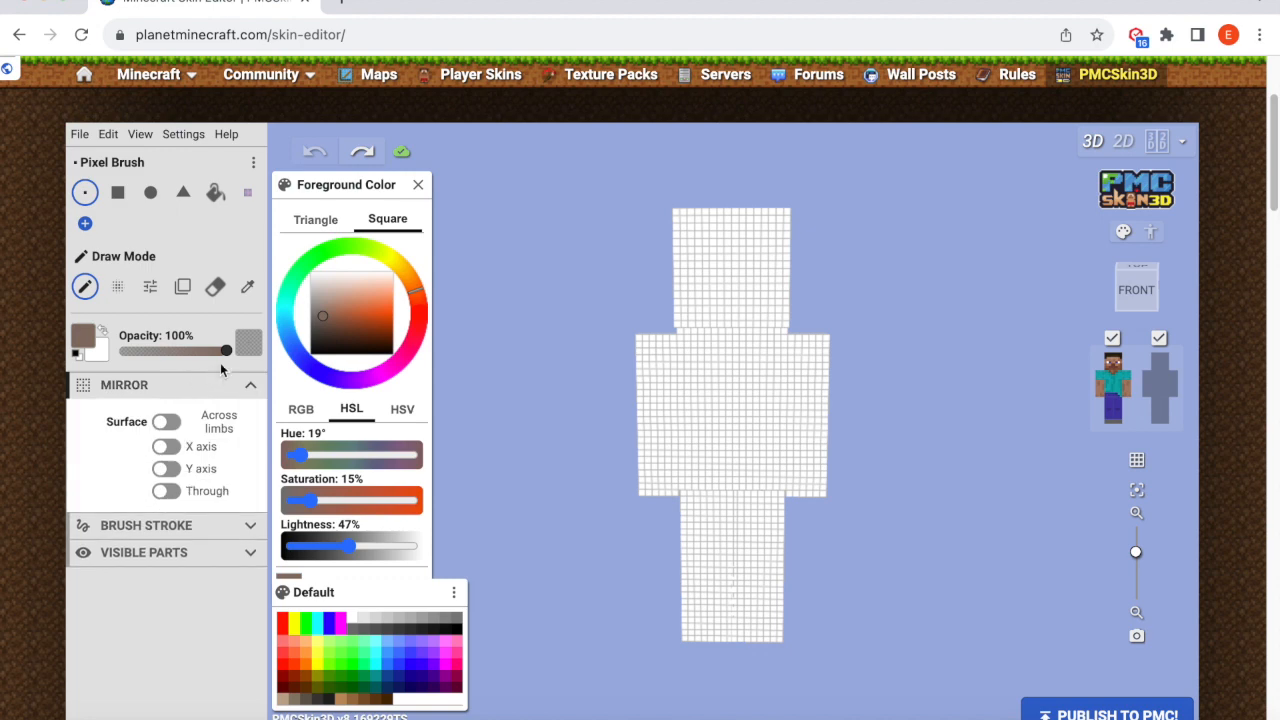
{"action": "left_click", "coordinate": [166, 424]}
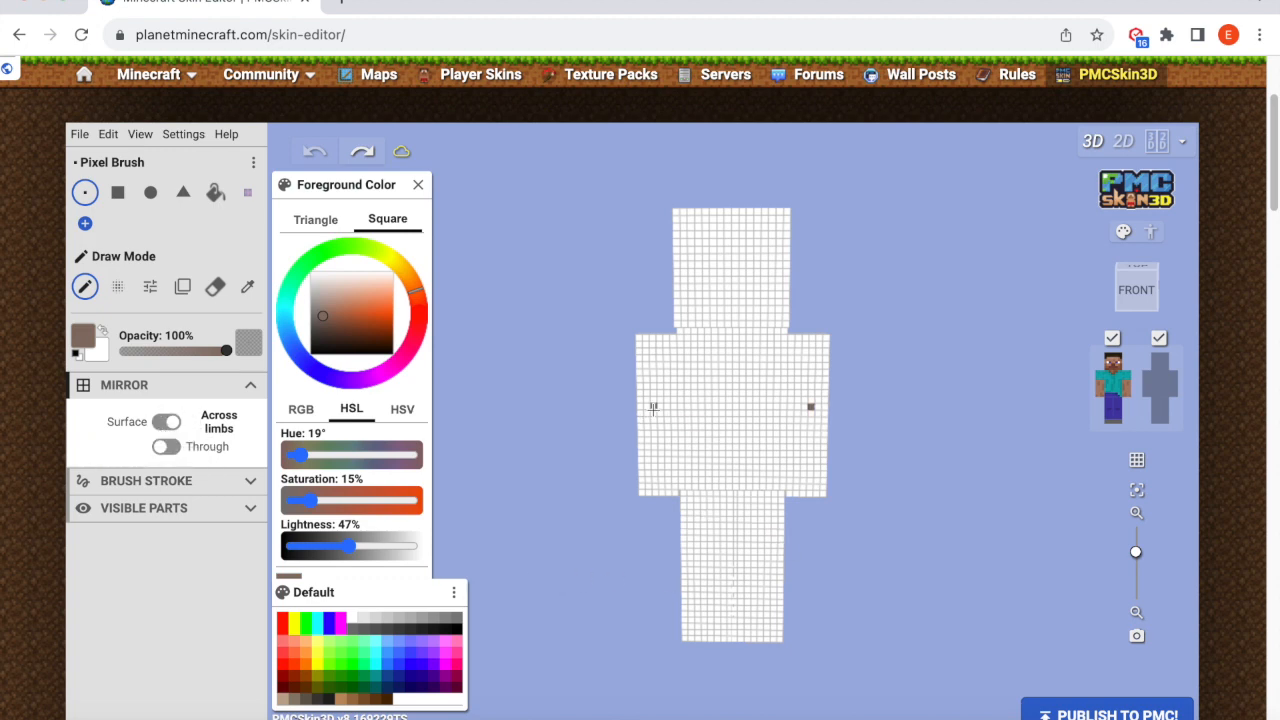
{"action": "mouse_move", "coordinate": [660, 398]}
{"action": "left_mouse_down"}
{"action": "mouse_move", "coordinate": [650, 430]}
{"action": "mouse_move", "coordinate": [664, 467]}
{"action": "left_mouse_up"}
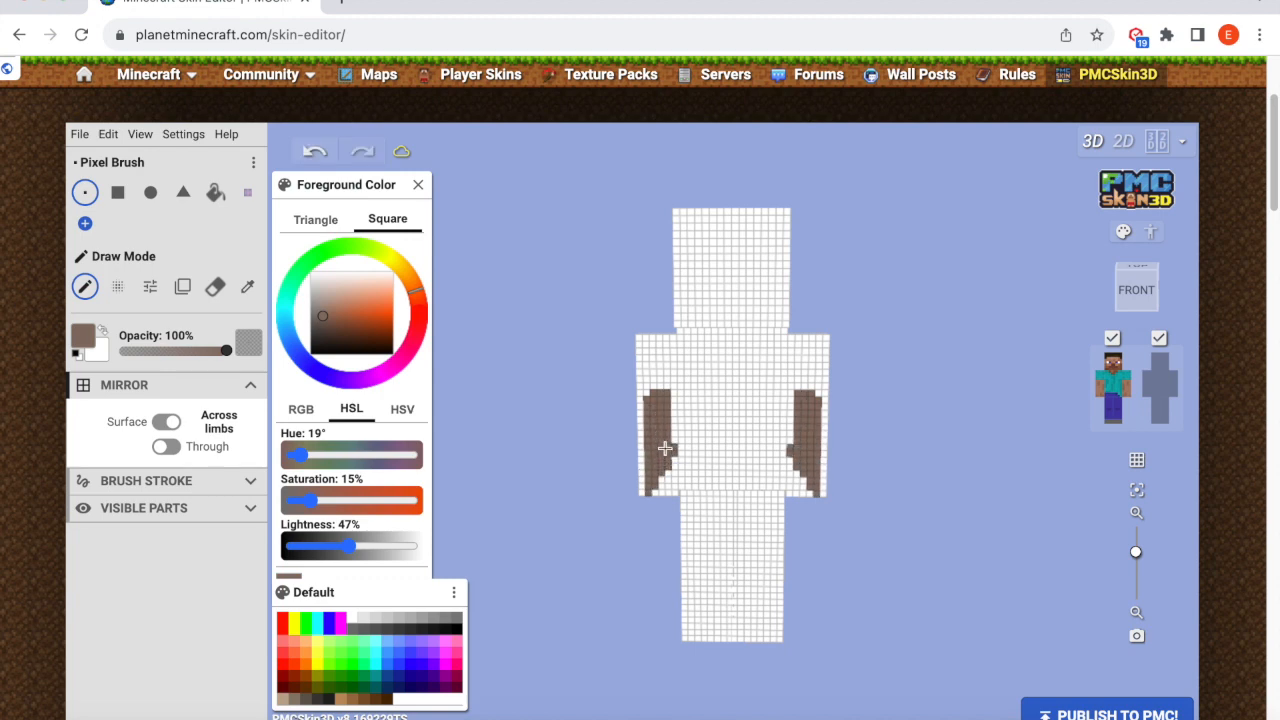
{"action": "left_click_drag", "start_coordinate": [668, 418], "coordinate": [677, 442]}
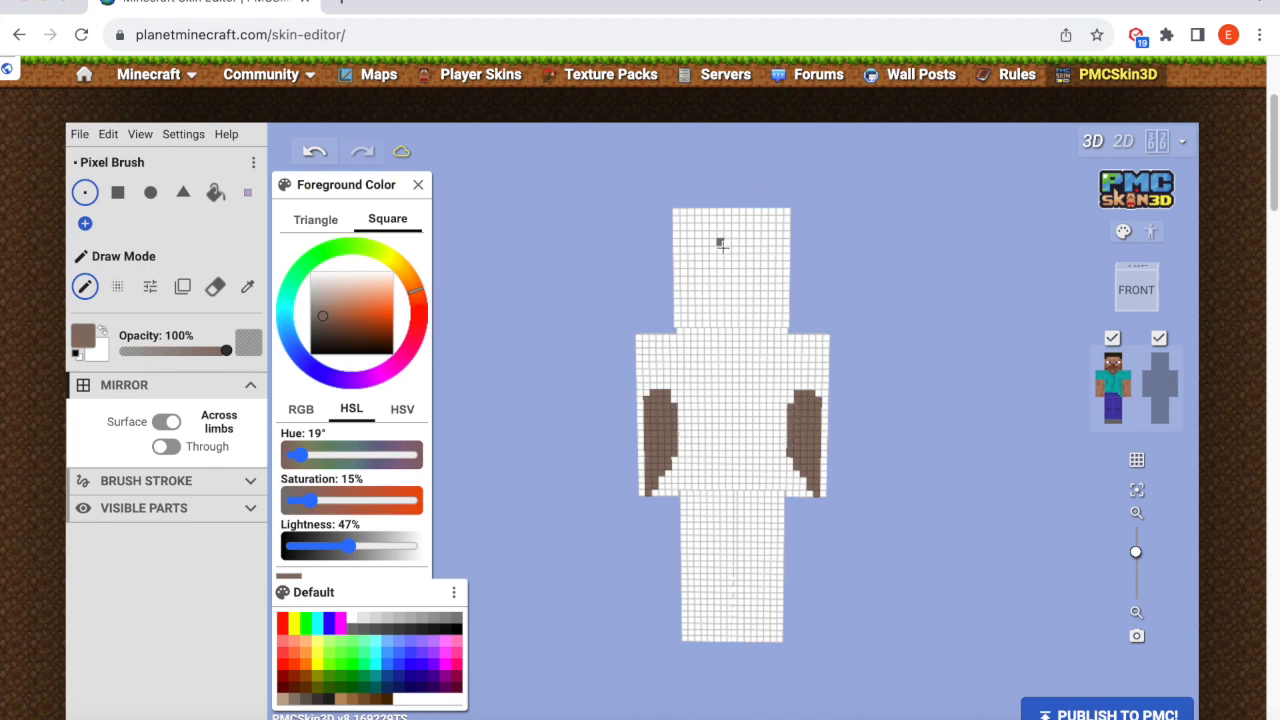
- Paint a small brown patch on the front of the head and a larger one on its left side
{"action": "mouse_move", "coordinate": [715, 267]}
{"action": "left_mouse_down"}
{"action": "mouse_move", "coordinate": [724, 258]}
{"action": "mouse_move", "coordinate": [716, 270]}
{"action": "mouse_move", "coordinate": [742, 274]}
{"action": "left_mouse_up"}
{"action": "left_click_drag", "start_coordinate": [805, 268], "coordinate": [669, 265]}
{"action": "mouse_move", "coordinate": [761, 274]}
{"action": "left_mouse_down"}
{"action": "mouse_move", "coordinate": [740, 300]}
{"action": "mouse_move", "coordinate": [745, 250]}
{"action": "mouse_move", "coordinate": [751, 286]}
{"action": "left_mouse_up"}
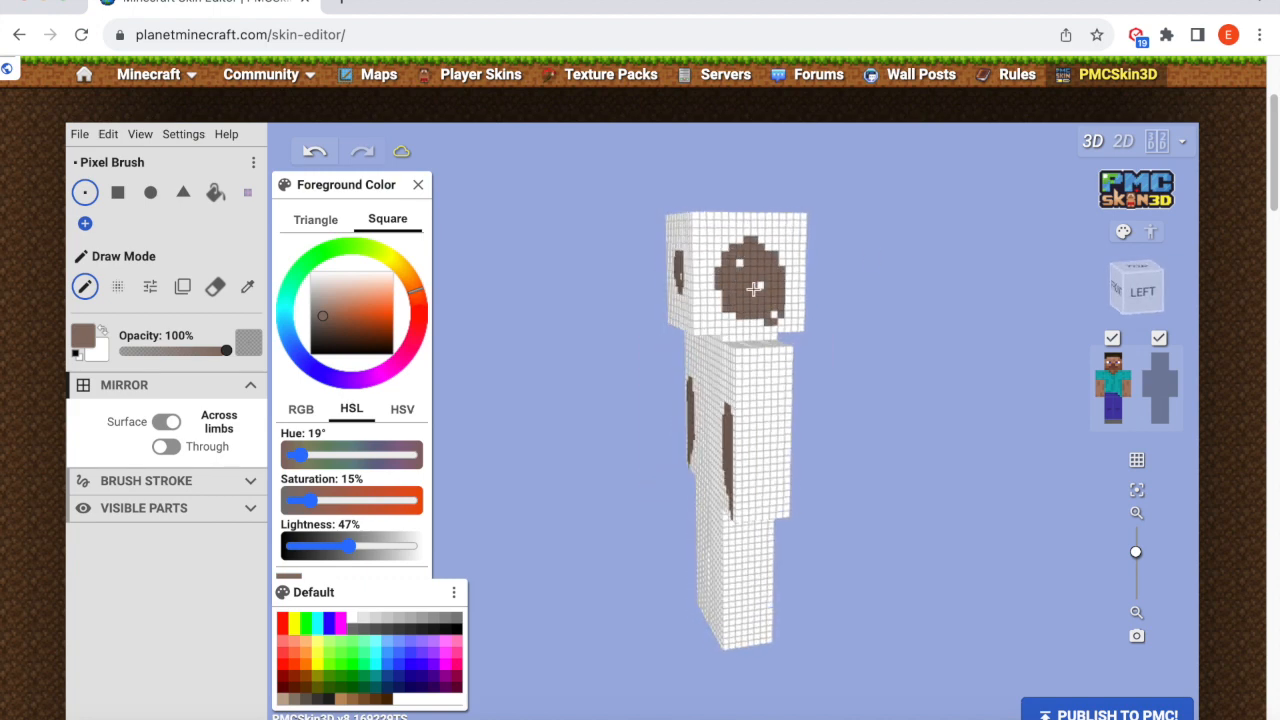
{"action": "left_click_drag", "start_coordinate": [856, 302], "coordinate": [731, 248]}
{"action": "left_click_drag", "start_coordinate": [948, 291], "coordinate": [758, 278]}
{"action": "mouse_move", "coordinate": [539, 293]}
{"action": "left_mouse_down"}
{"action": "mouse_move", "coordinate": [963, 240]}
{"action": "mouse_move", "coordinate": [1053, 243]}
{"action": "mouse_move", "coordinate": [1022, 246]}
{"action": "left_mouse_up"}
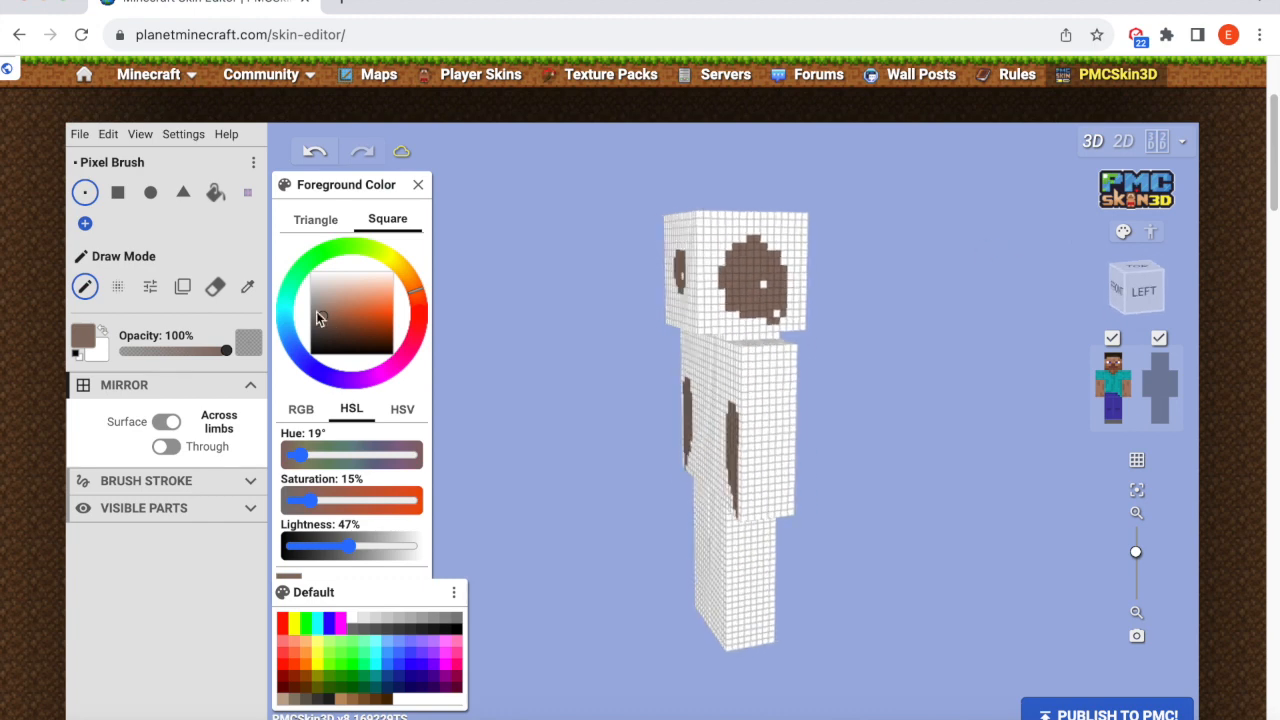
- Copy the brown patch on the head's left side in Clone Mode with a square brush 16 wide and 16 high
{"action": "left_click", "coordinate": [186, 290]}
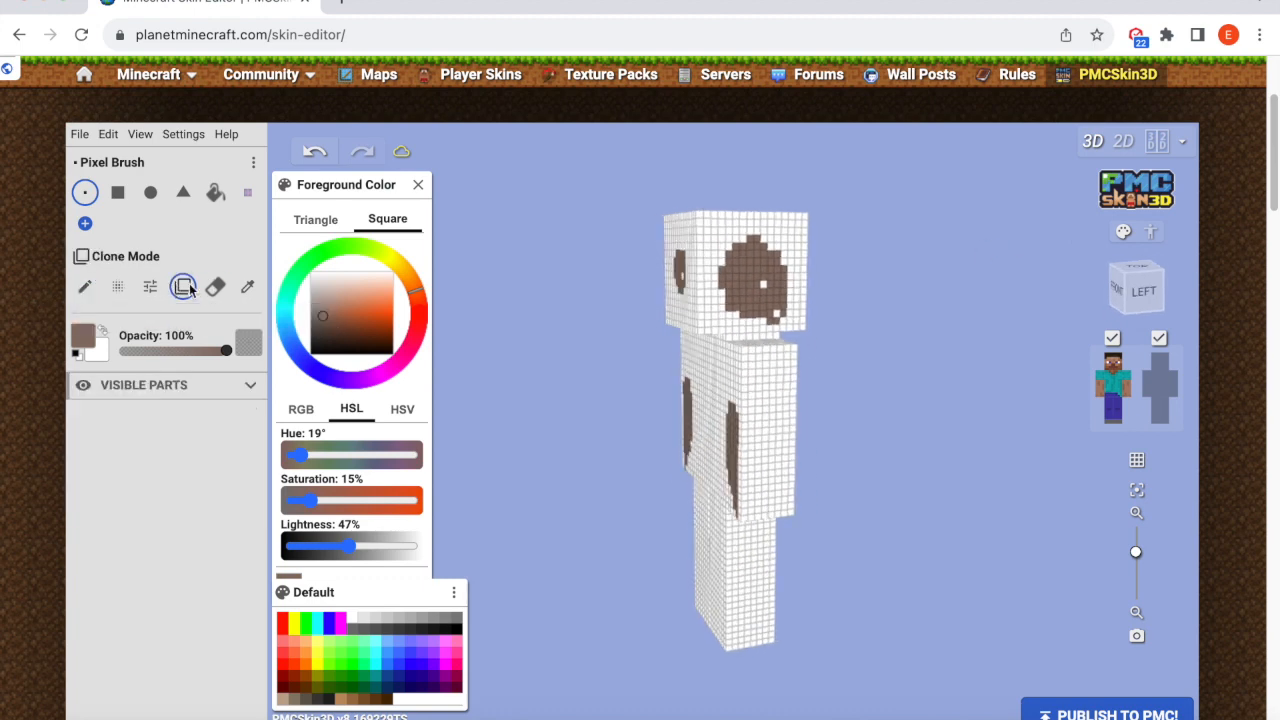
{"action": "left_click", "coordinate": [116, 194]}
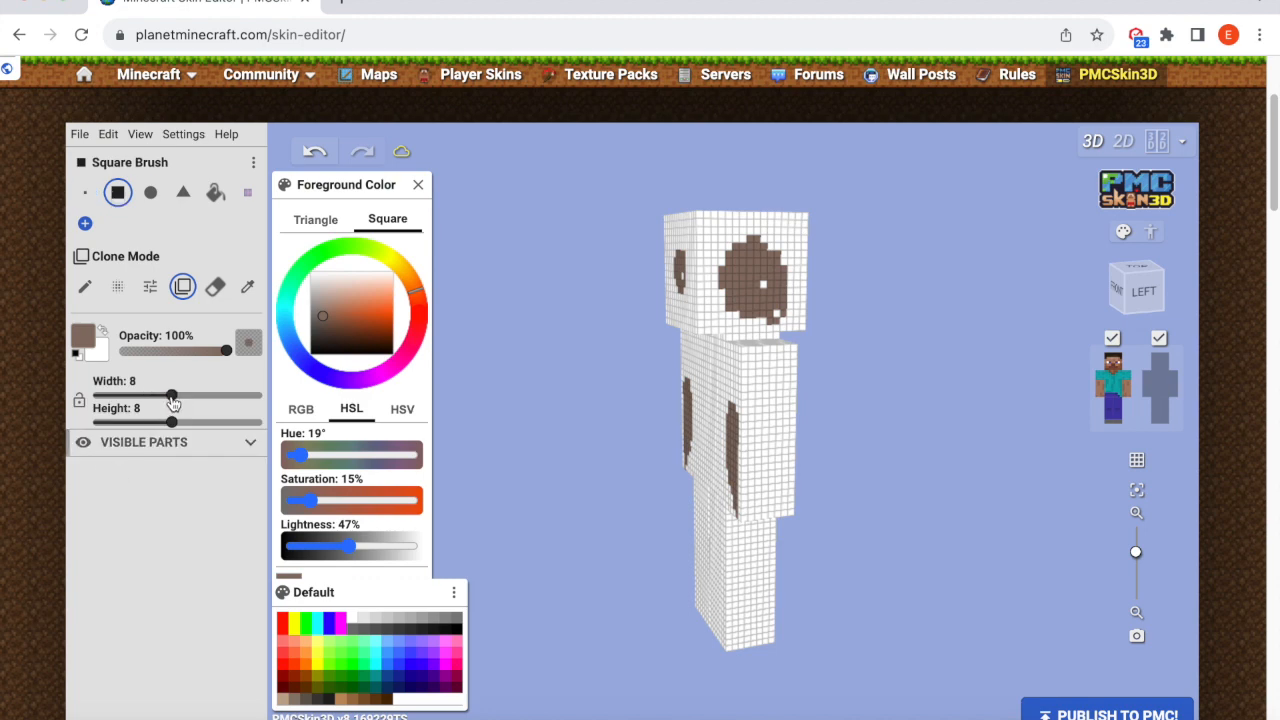
{"action": "left_click_drag", "start_coordinate": [912, 394], "coordinate": [900, 386]}
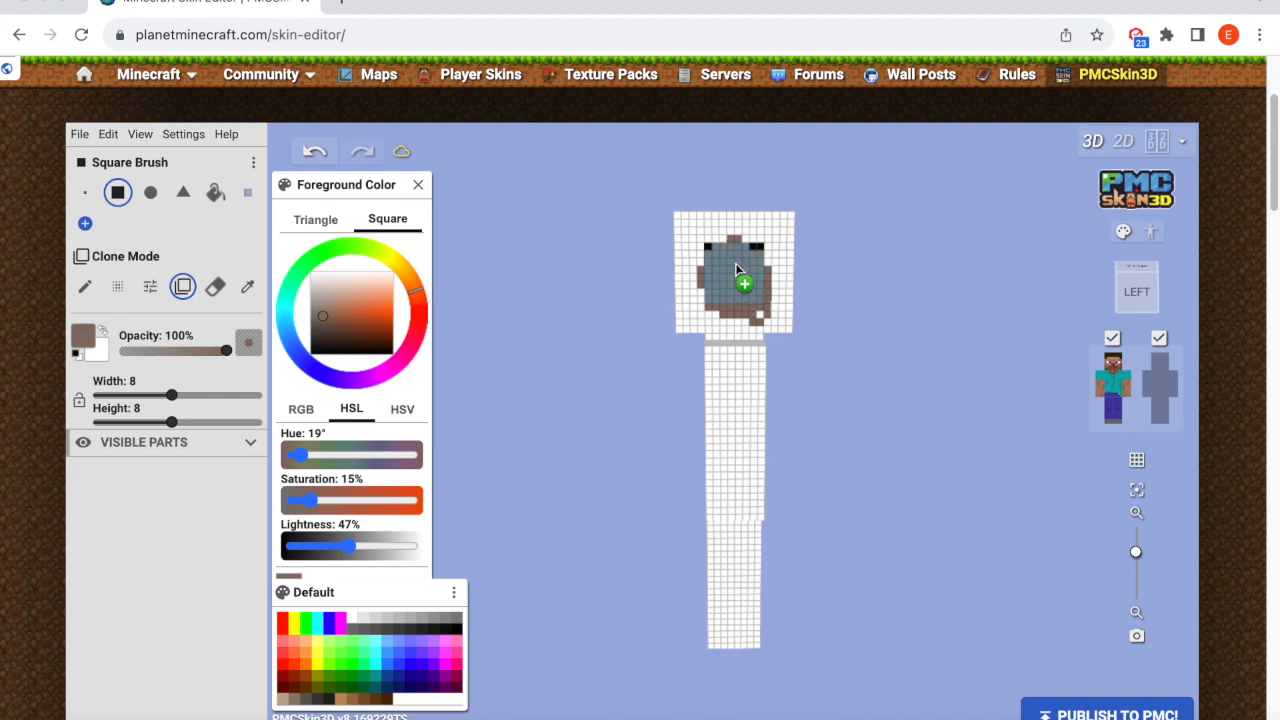
{"action": "left_click_drag", "start_coordinate": [172, 395], "coordinate": [262, 395]}
{"action": "left_click_drag", "start_coordinate": [172, 422], "coordinate": [262, 422]}
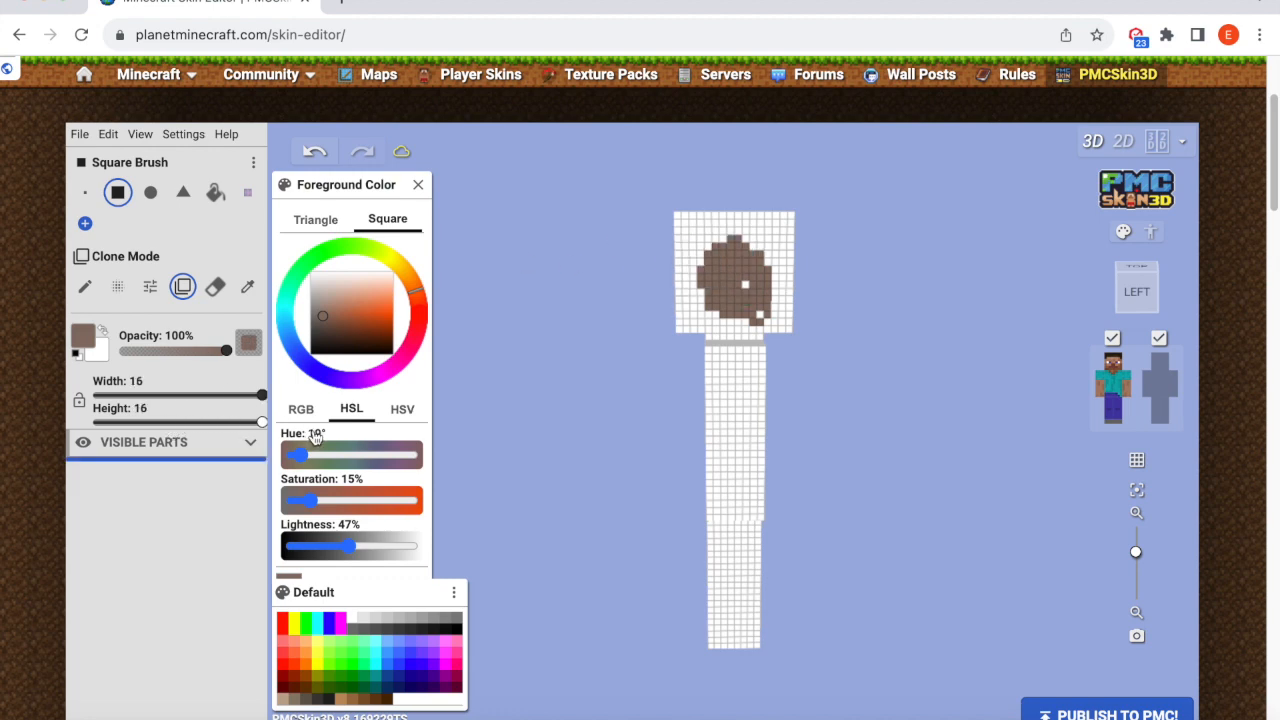
{"action": "left_click", "coordinate": [736, 270]}
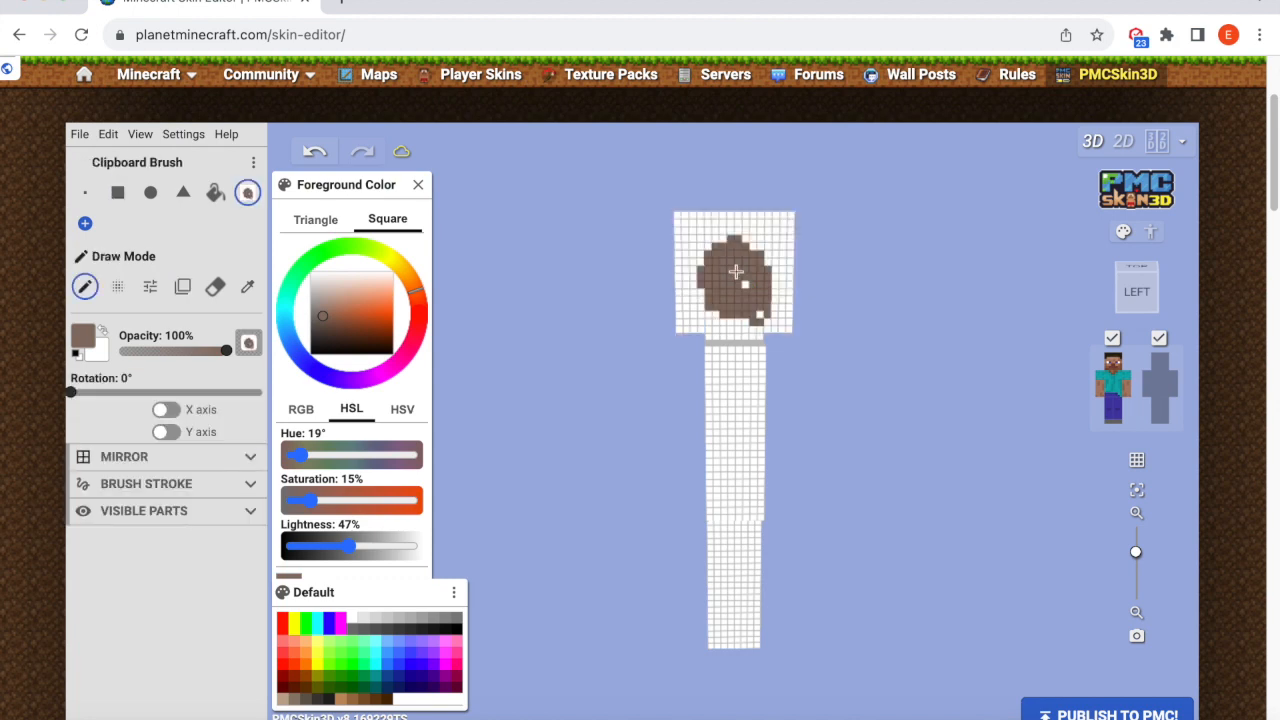
- Stamp the copied brown patch onto the back, the right side and the top of the head
{"action": "mouse_move", "coordinate": [1058, 287]}
{"action": "left_mouse_down"}
{"action": "mouse_move", "coordinate": [734, 306]}
{"action": "mouse_move", "coordinate": [720, 274]}
{"action": "left_mouse_up"}
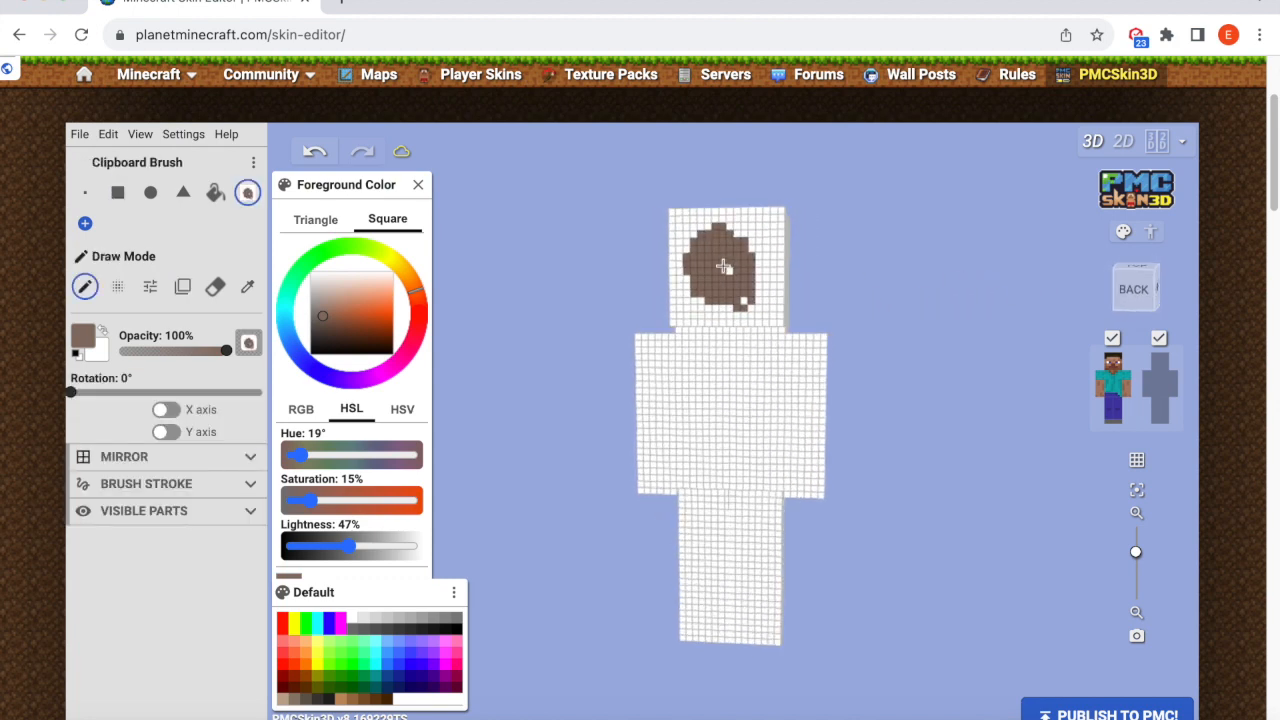
{"action": "left_click", "coordinate": [727, 265]}
{"action": "left_click_drag", "start_coordinate": [959, 281], "coordinate": [743, 298]}
{"action": "left_click", "coordinate": [747, 276]}
{"action": "left_click_drag", "start_coordinate": [866, 290], "coordinate": [855, 373]}
{"action": "left_click", "coordinate": [745, 328]}
{"action": "left_click_drag", "start_coordinate": [591, 401], "coordinate": [809, 303]}
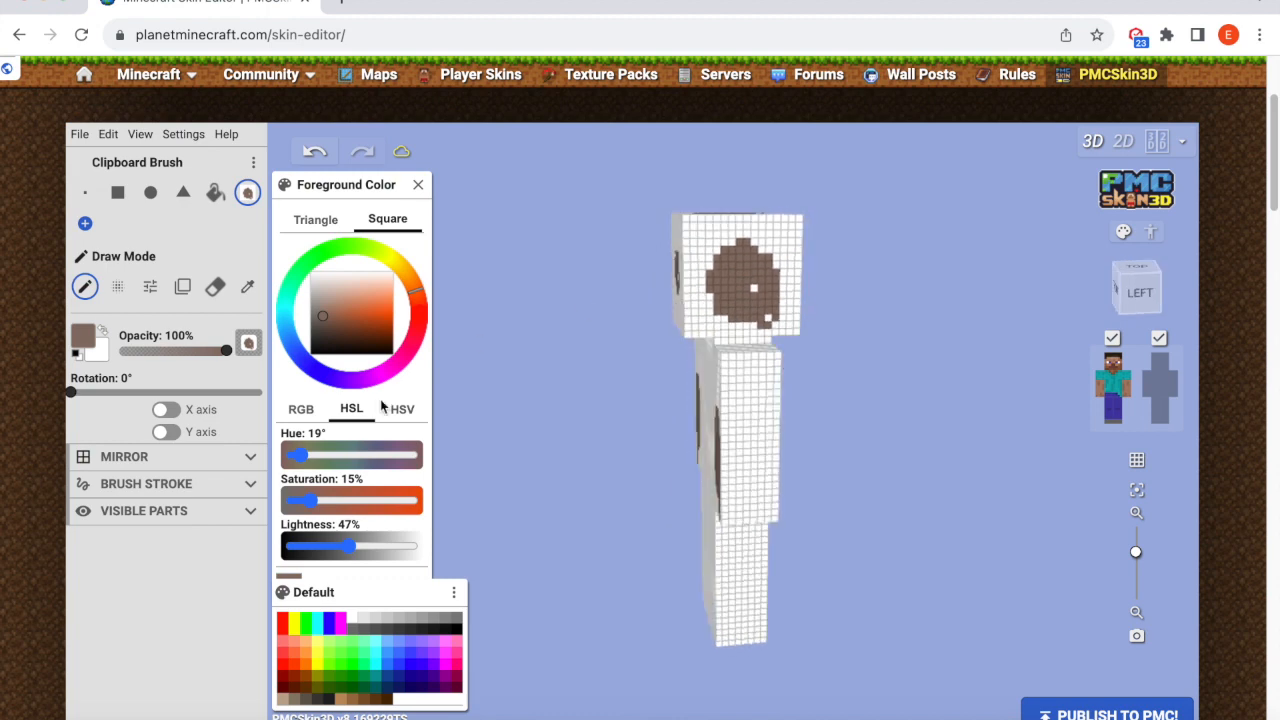
{"action": "left_click_drag", "start_coordinate": [571, 408], "coordinate": [794, 425]}
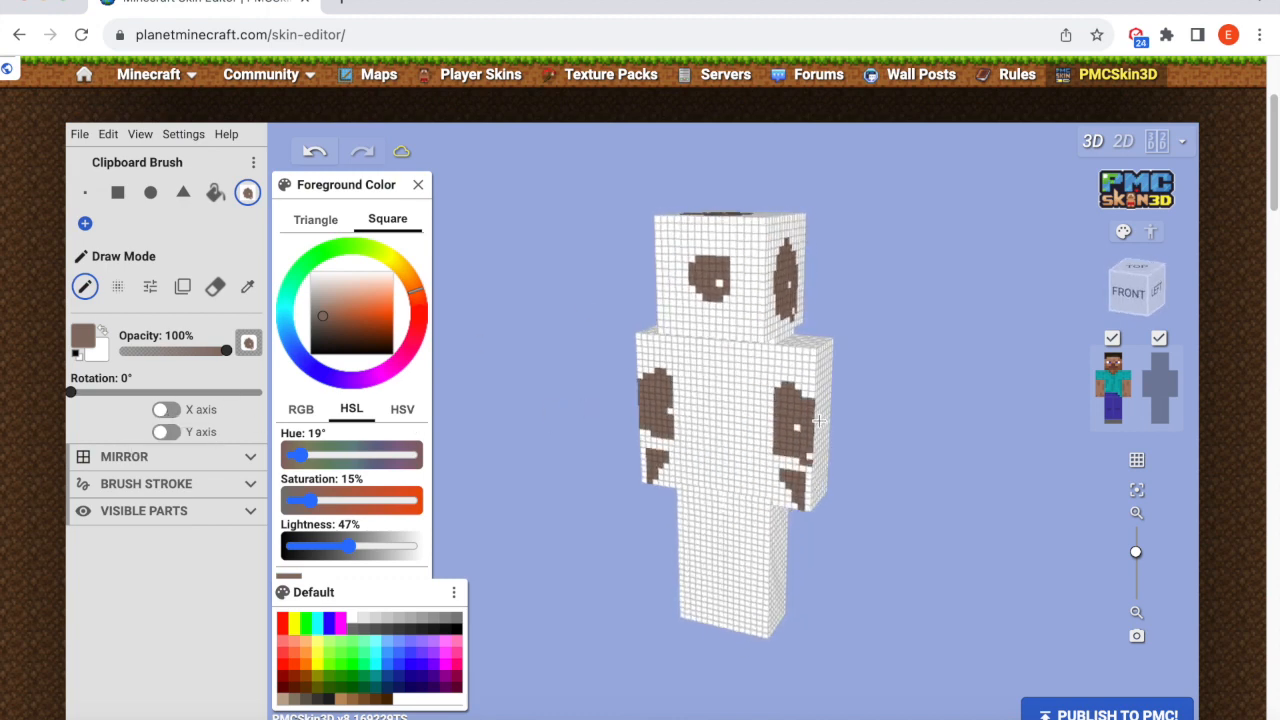
- Flip the clipboard brush along the X axis and stamp the copied patch on the back of the torso
{"action": "left_click", "coordinate": [85, 192]}
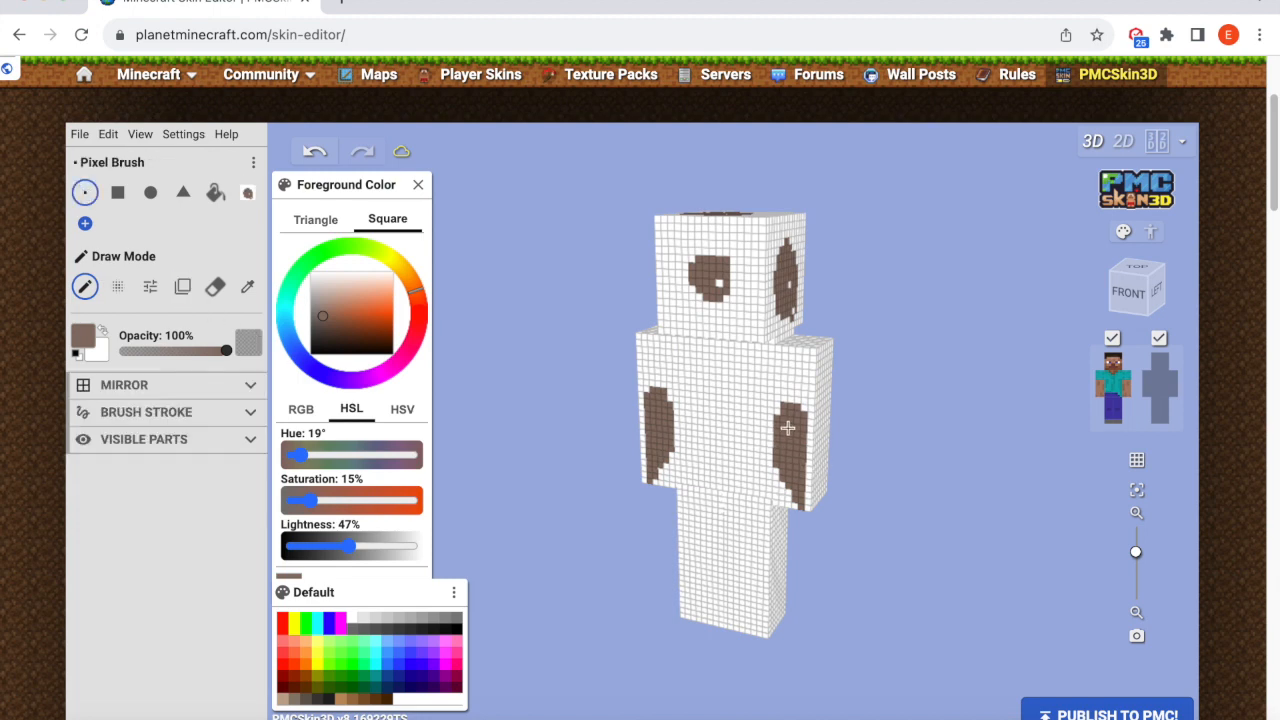
{"action": "left_click_drag", "start_coordinate": [940, 432], "coordinate": [684, 429]}
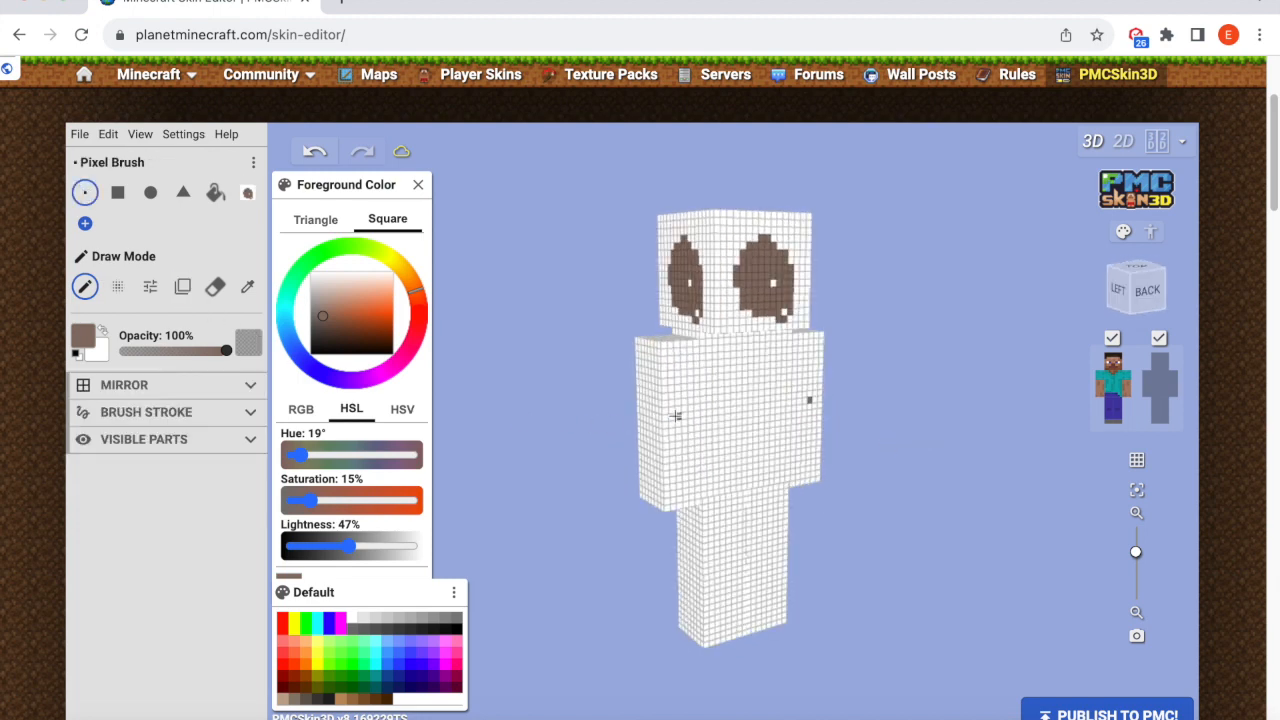
{"action": "left_click", "coordinate": [155, 386]}
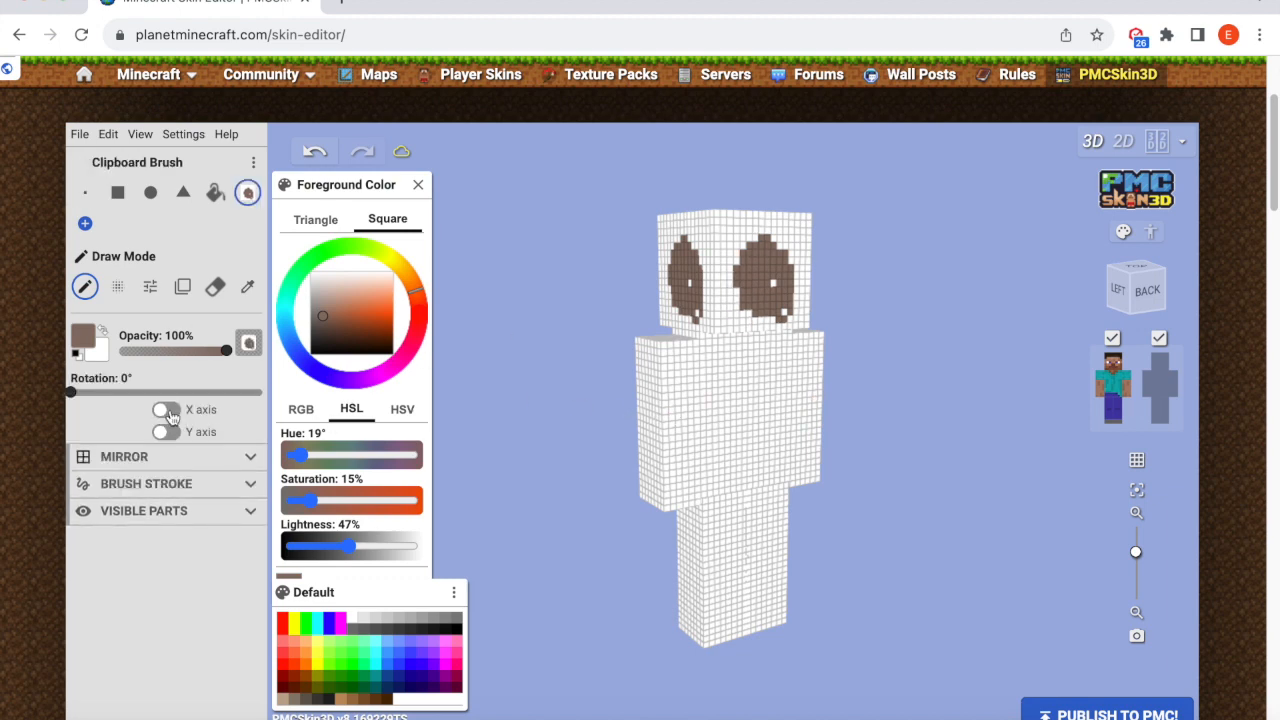
{"action": "left_click", "coordinate": [166, 410]}
{"action": "left_click", "coordinate": [717, 388]}
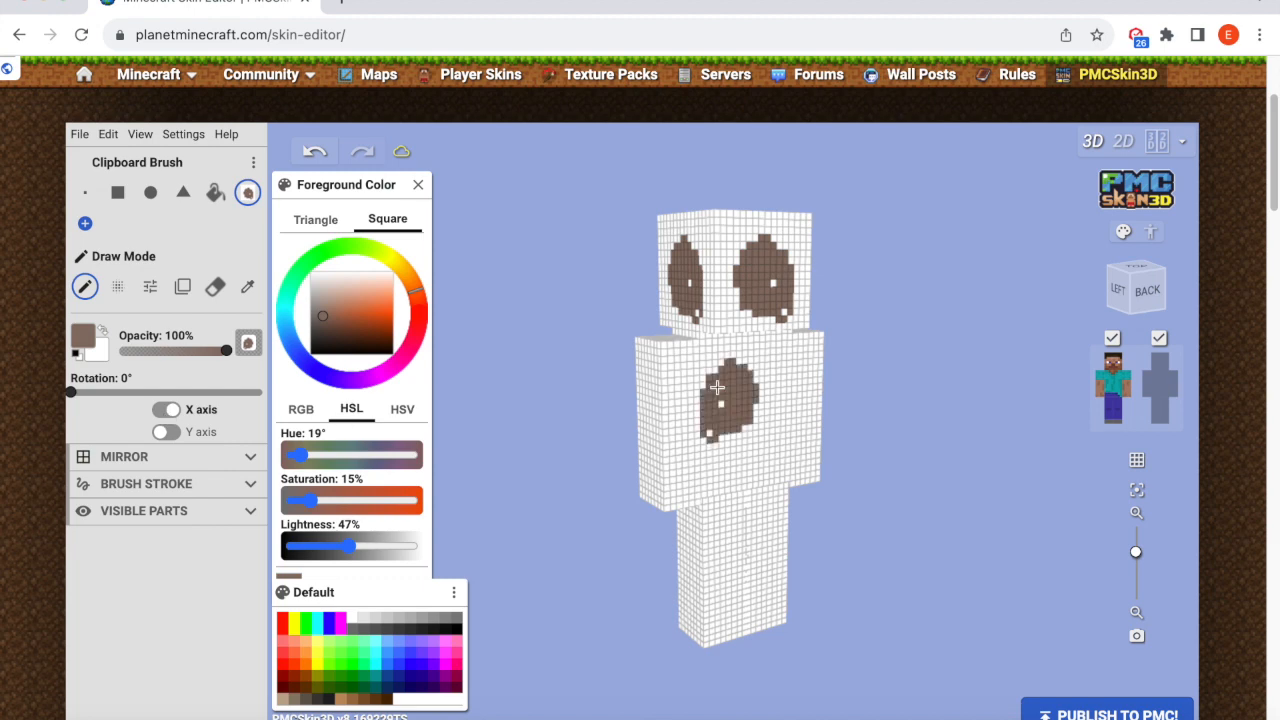
{"action": "left_click", "coordinate": [769, 376]}
{"action": "left_click_drag", "start_coordinate": [940, 419], "coordinate": [858, 417]}
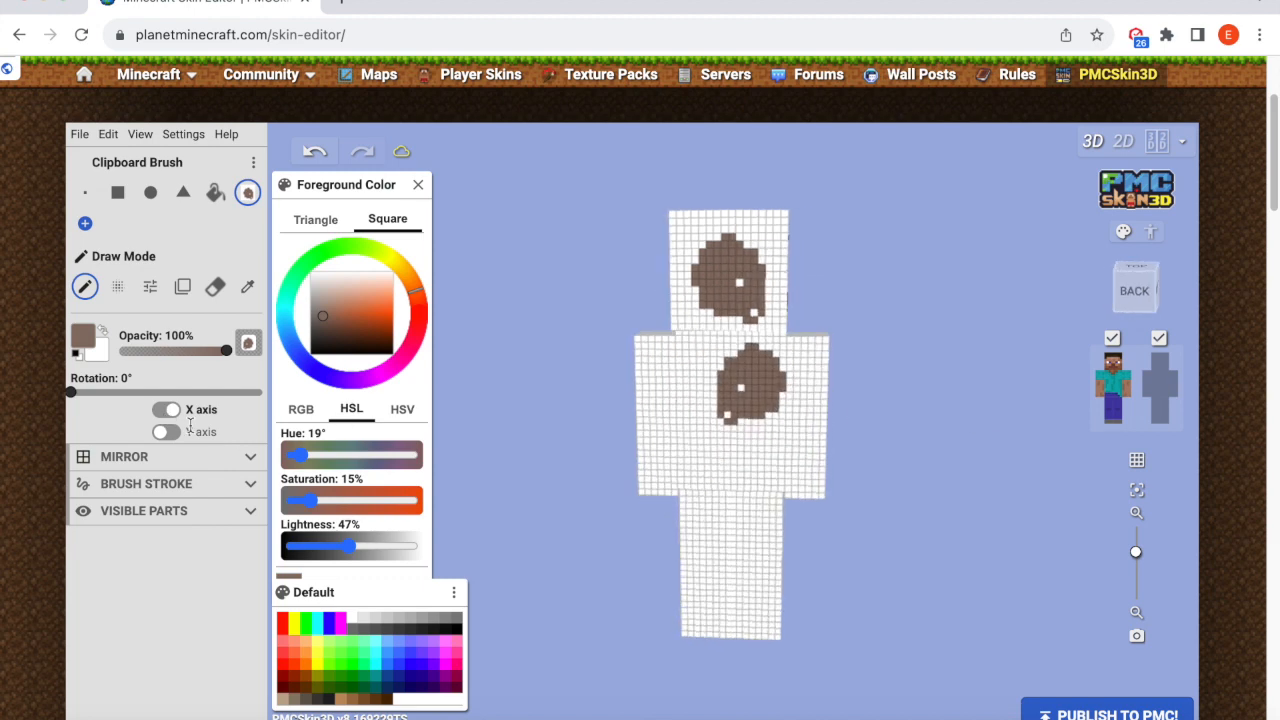
{"action": "left_click", "coordinate": [166, 410]}
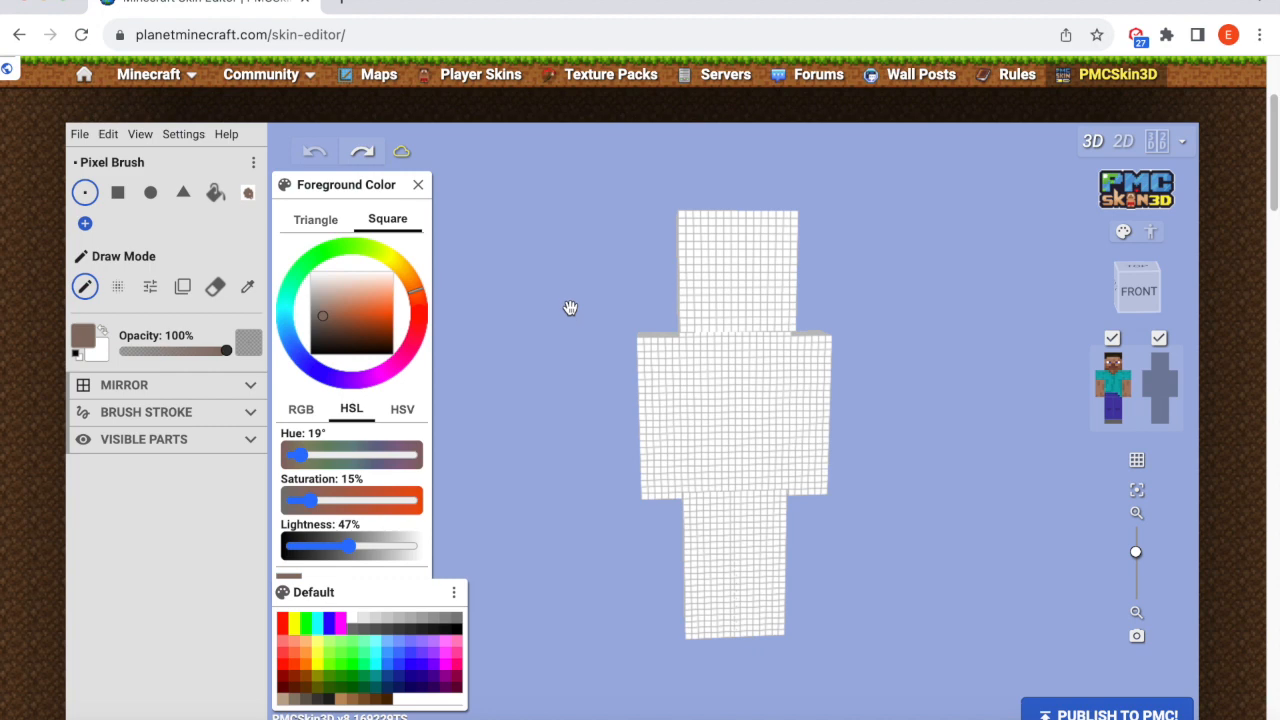
- Hide the torso of the base layer on the blank model
{"action": "scroll", "coordinate": [582, 330], "scroll_direction": "up", "scroll_amount": 2}
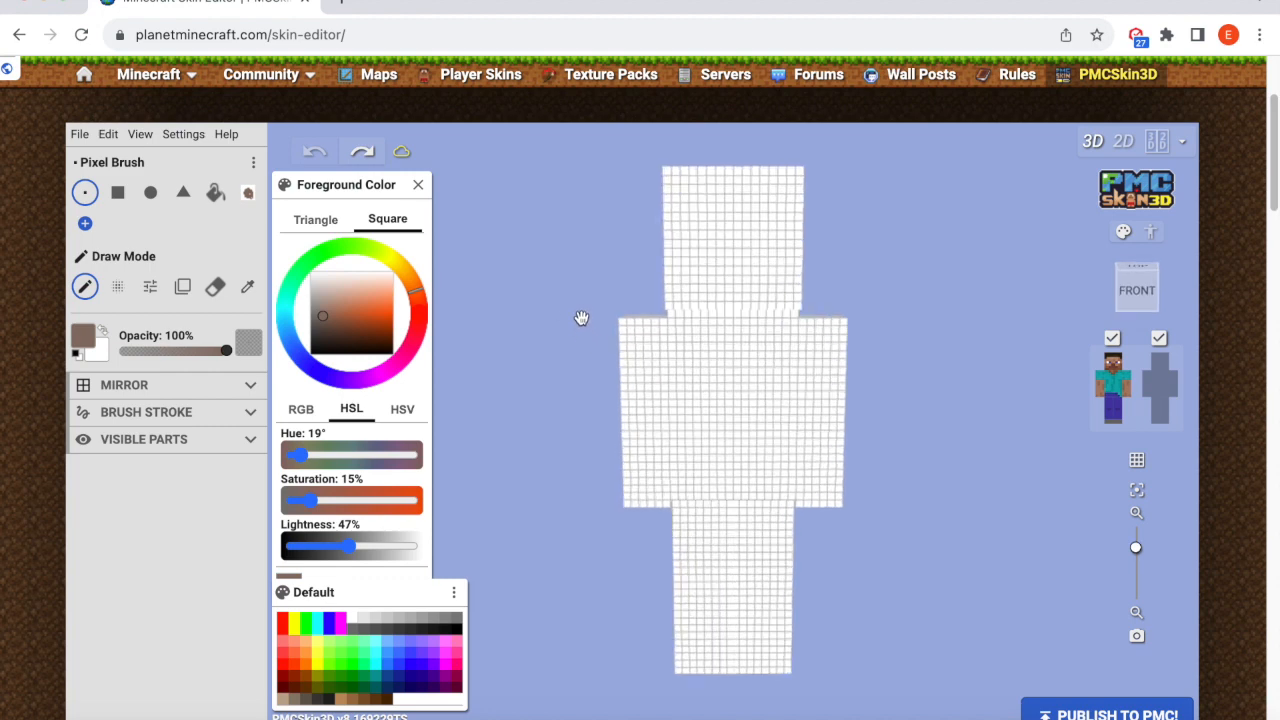
{"action": "scroll", "coordinate": [581, 314], "scroll_direction": "up", "scroll_amount": 1}
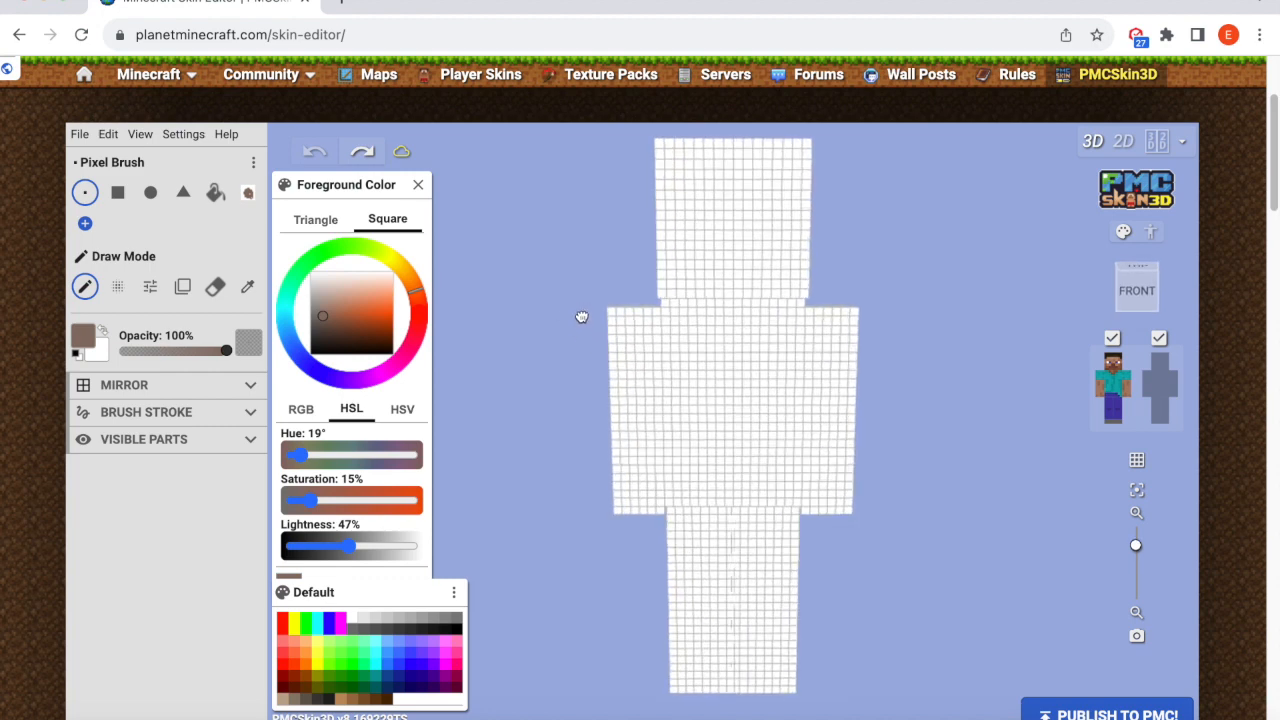
{"action": "left_click", "coordinate": [1108, 383]}
{"action": "left_click", "coordinate": [1108, 383]}
{"action": "left_click", "coordinate": [1108, 386]}
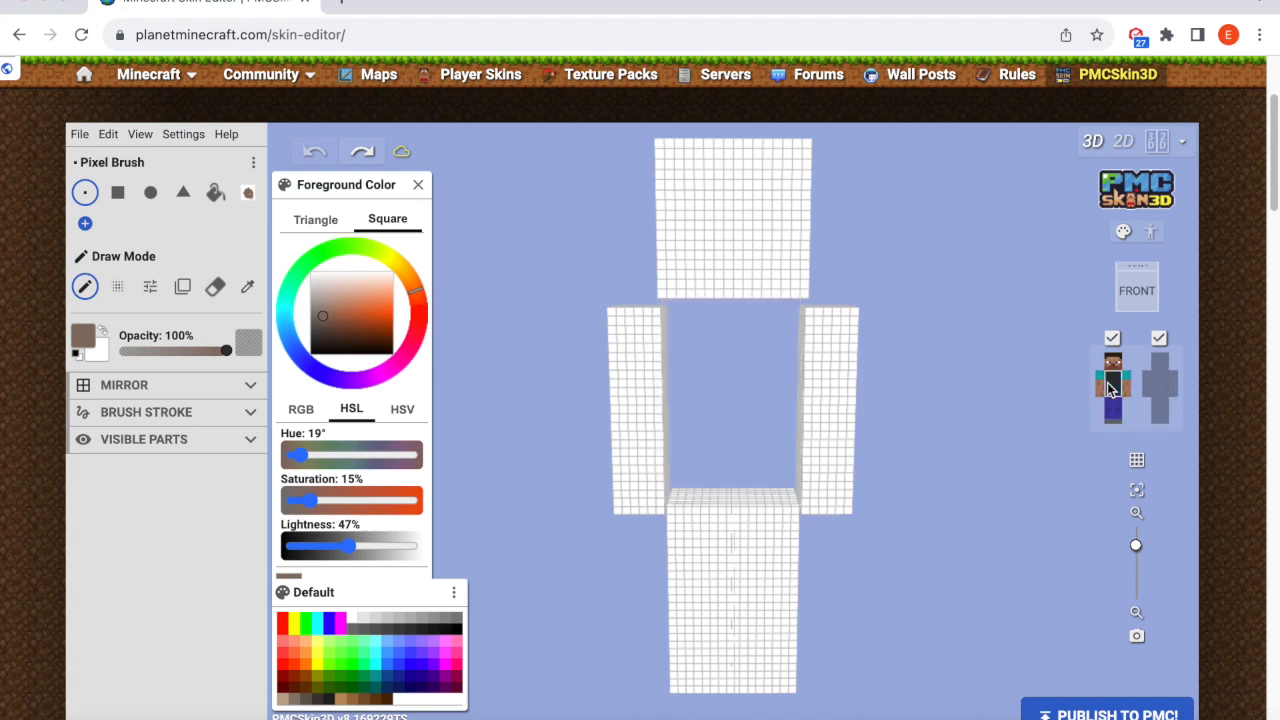
- Hide the base layer's head and paint brown areas along the inner edges of the arms and down the middle of the legs
{"action": "left_click", "coordinate": [1115, 362]}
{"action": "left_click", "coordinate": [1115, 362]}
{"action": "left_click", "coordinate": [1110, 364]}
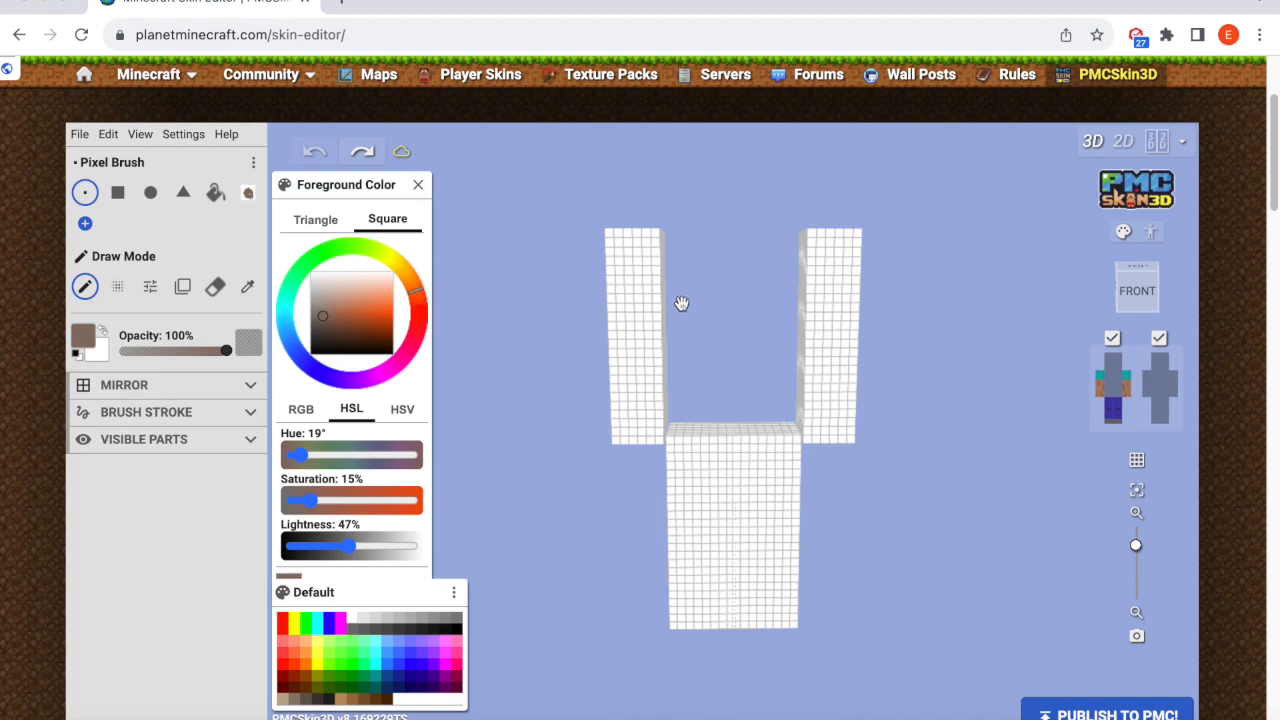
{"action": "mouse_move", "coordinate": [654, 265]}
{"action": "left_mouse_down"}
{"action": "mouse_move", "coordinate": [654, 240]}
{"action": "mouse_move", "coordinate": [666, 346]}
{"action": "mouse_move", "coordinate": [650, 330]}
{"action": "mouse_move", "coordinate": [643, 362]}
{"action": "mouse_move", "coordinate": [656, 305]}
{"action": "mouse_move", "coordinate": [666, 340]}
{"action": "left_mouse_up"}
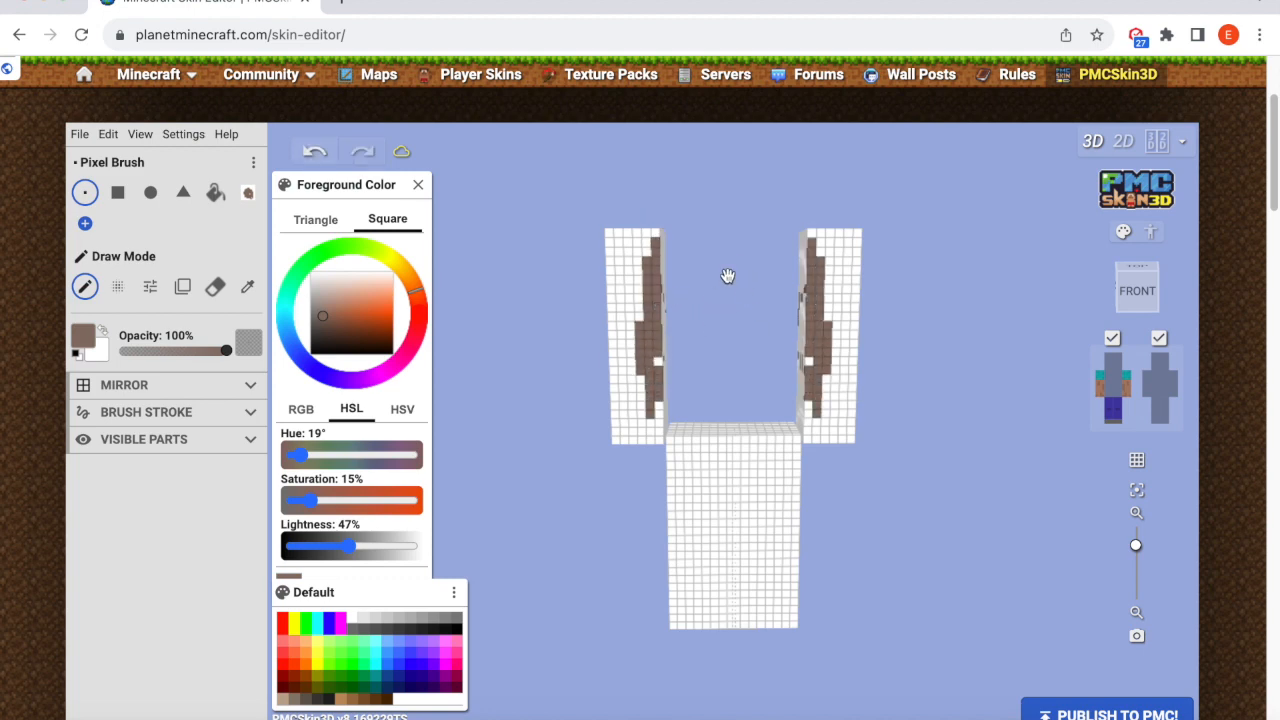
{"action": "mouse_move", "coordinate": [733, 450]}
{"action": "left_mouse_down"}
{"action": "mouse_move", "coordinate": [733, 625]}
{"action": "mouse_move", "coordinate": [718, 620]}
{"action": "mouse_move", "coordinate": [733, 620]}
{"action": "left_mouse_up"}
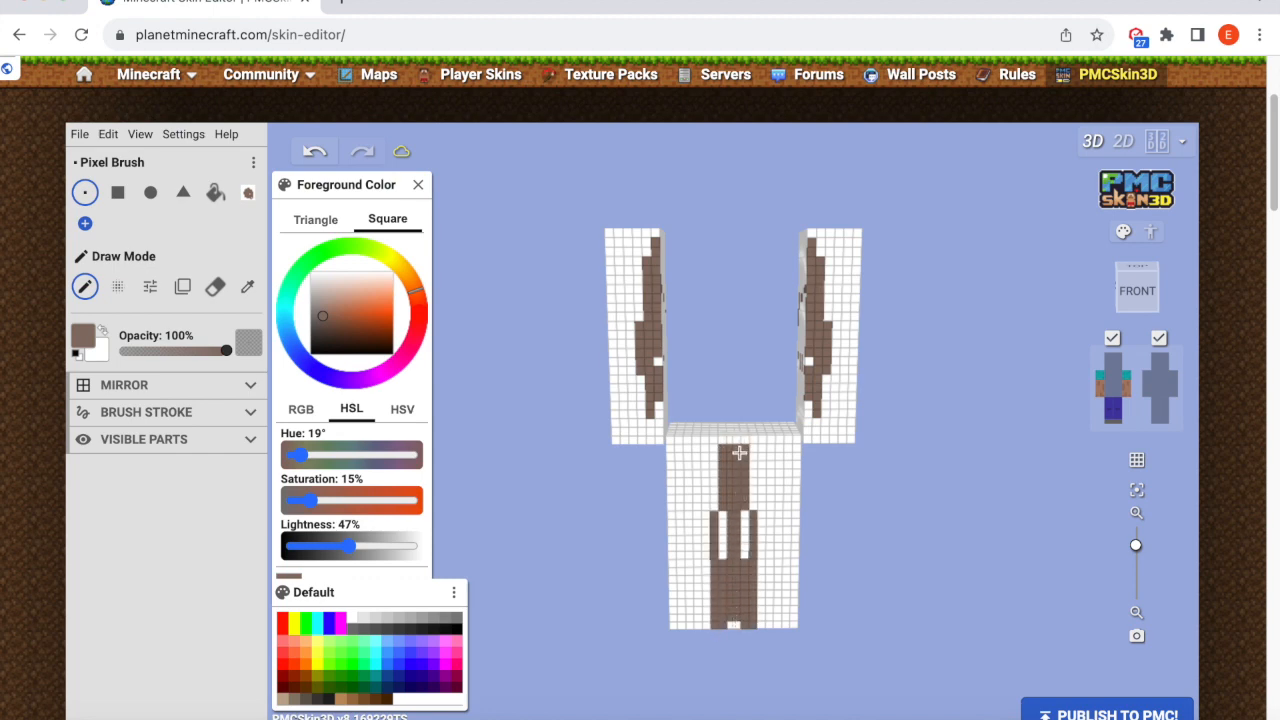
{"action": "left_click_drag", "start_coordinate": [741, 530], "coordinate": [738, 493]}
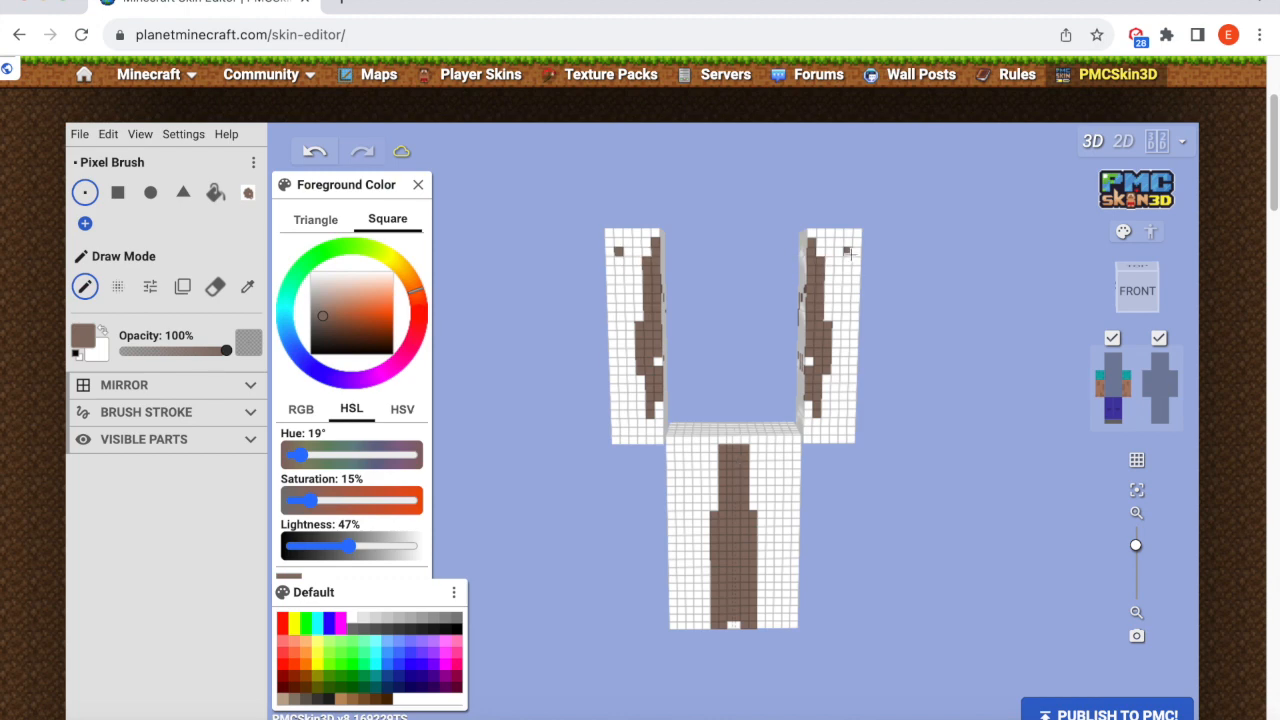
{"action": "left_click", "coordinate": [770, 507]}
- Paint brown bands across the upper and lower ends of both arms and both legs on the front
{"action": "scroll", "coordinate": [867, 530], "scroll_direction": "up", "scroll_amount": 1}
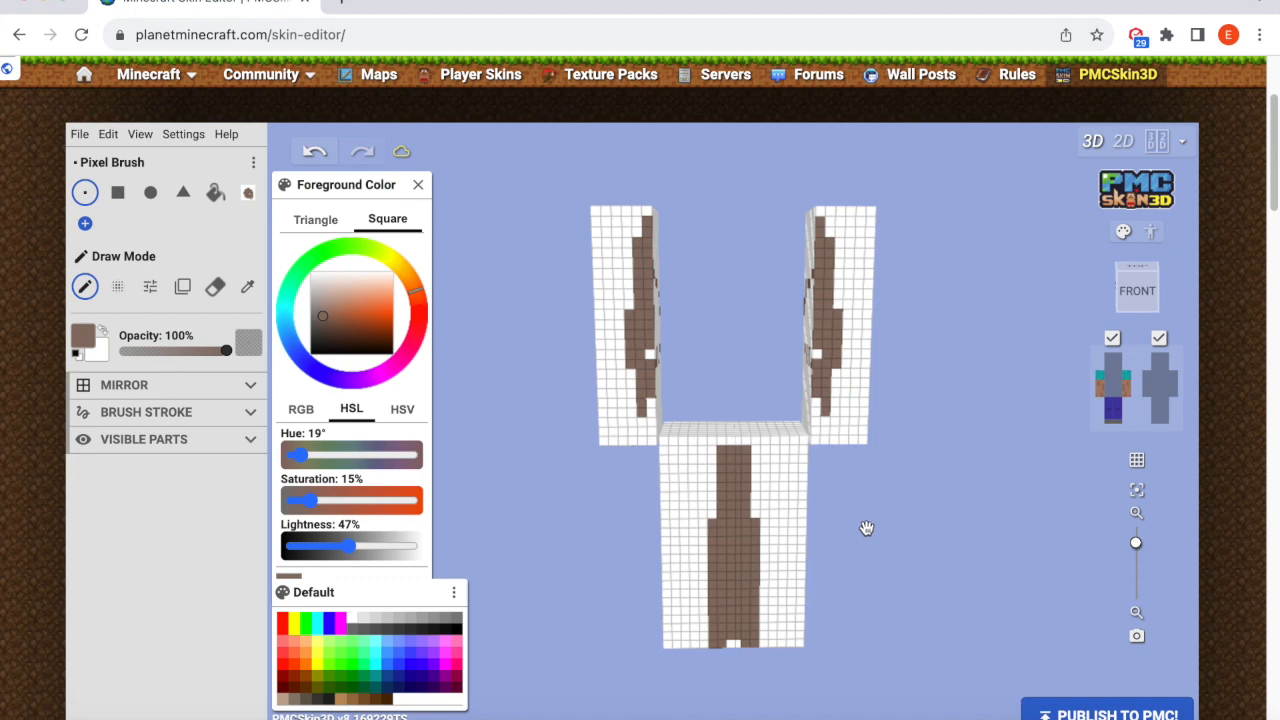
{"action": "left_click", "coordinate": [830, 222]}
{"action": "left_click_drag", "start_coordinate": [828, 225], "coordinate": [870, 214]}
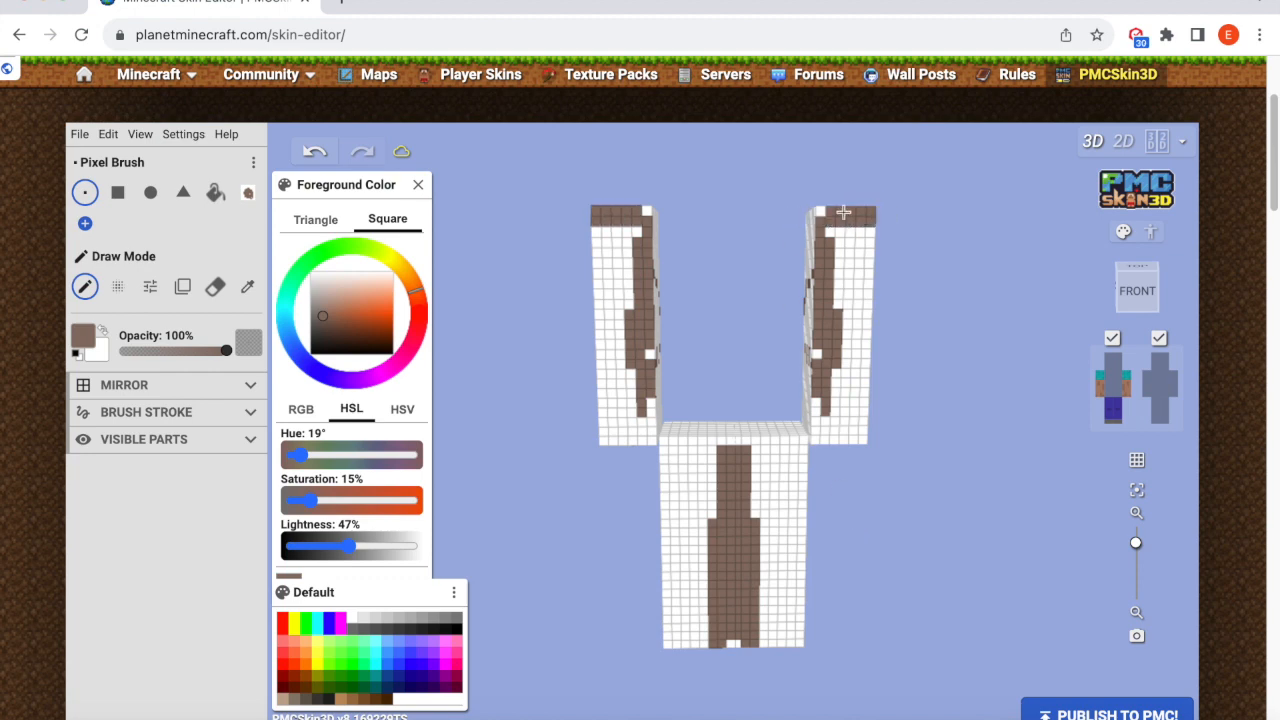
{"action": "left_click_drag", "start_coordinate": [830, 428], "coordinate": [820, 419]}
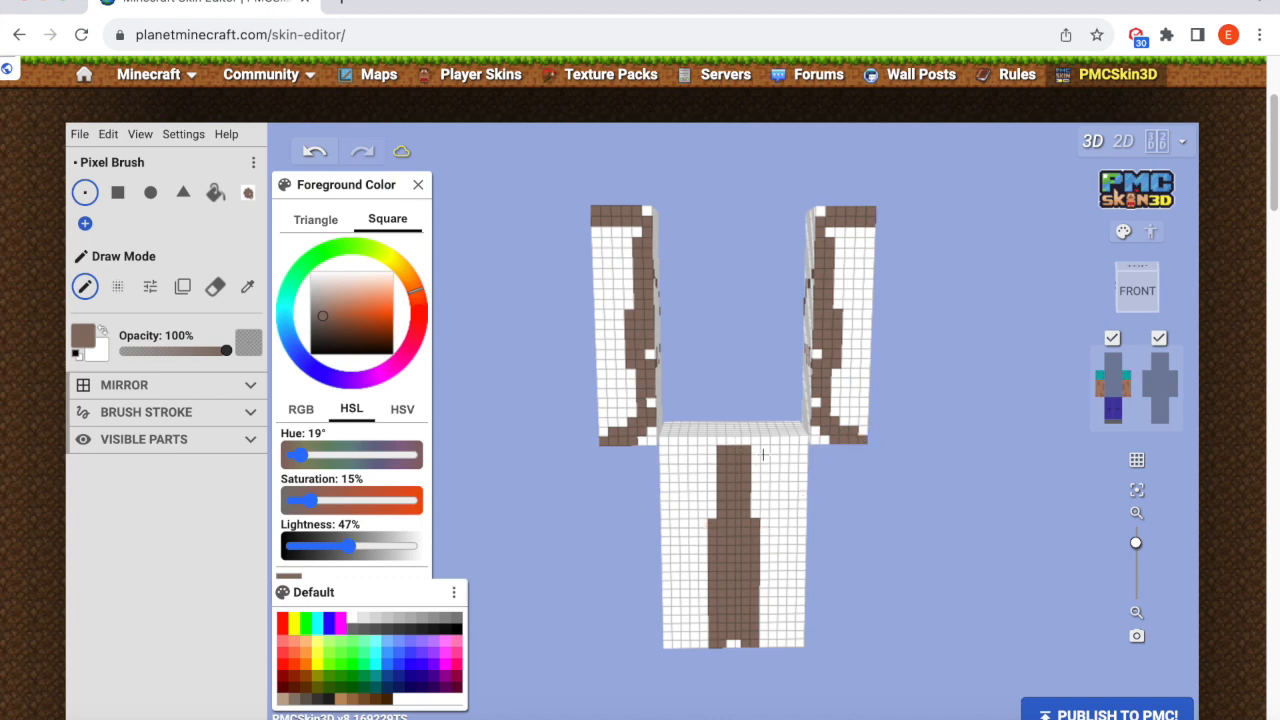
{"action": "left_click_drag", "start_coordinate": [752, 458], "coordinate": [794, 440]}
{"action": "left_click_drag", "start_coordinate": [772, 643], "coordinate": [790, 632]}
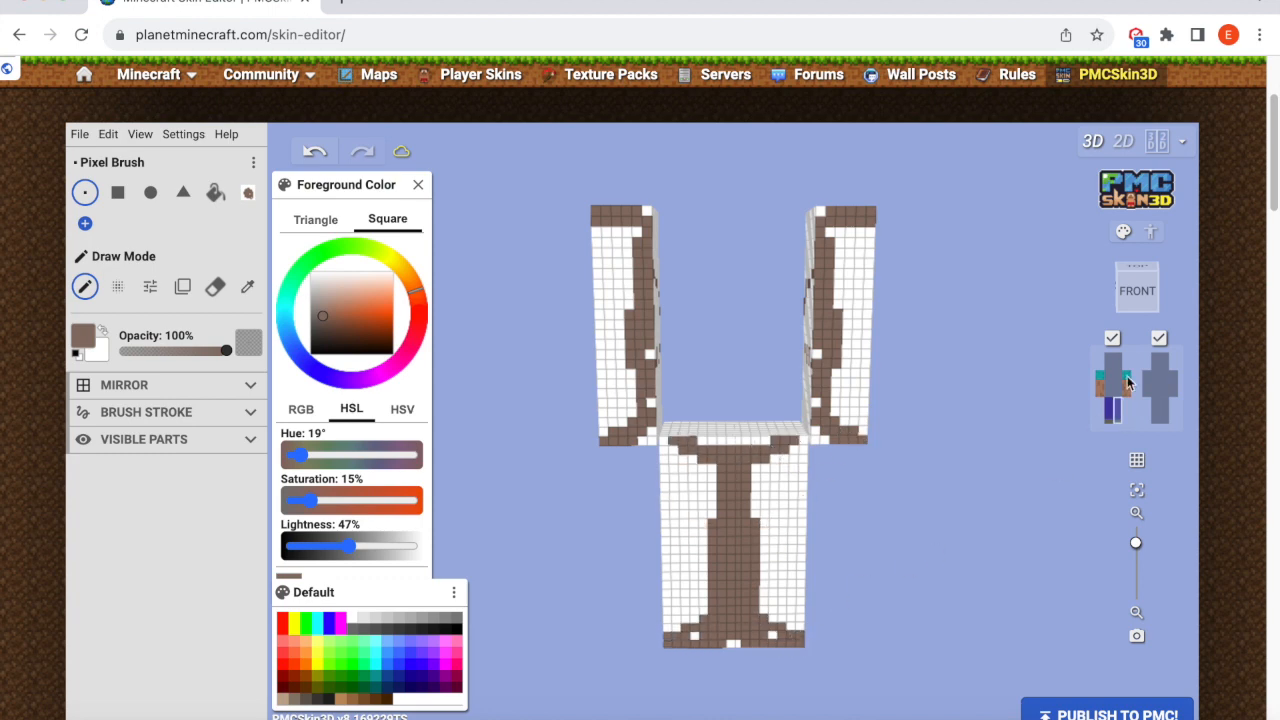
- Show the torso and head of the base layer again
{"action": "left_click", "coordinate": [1114, 380]}
{"action": "left_click", "coordinate": [1111, 358]}
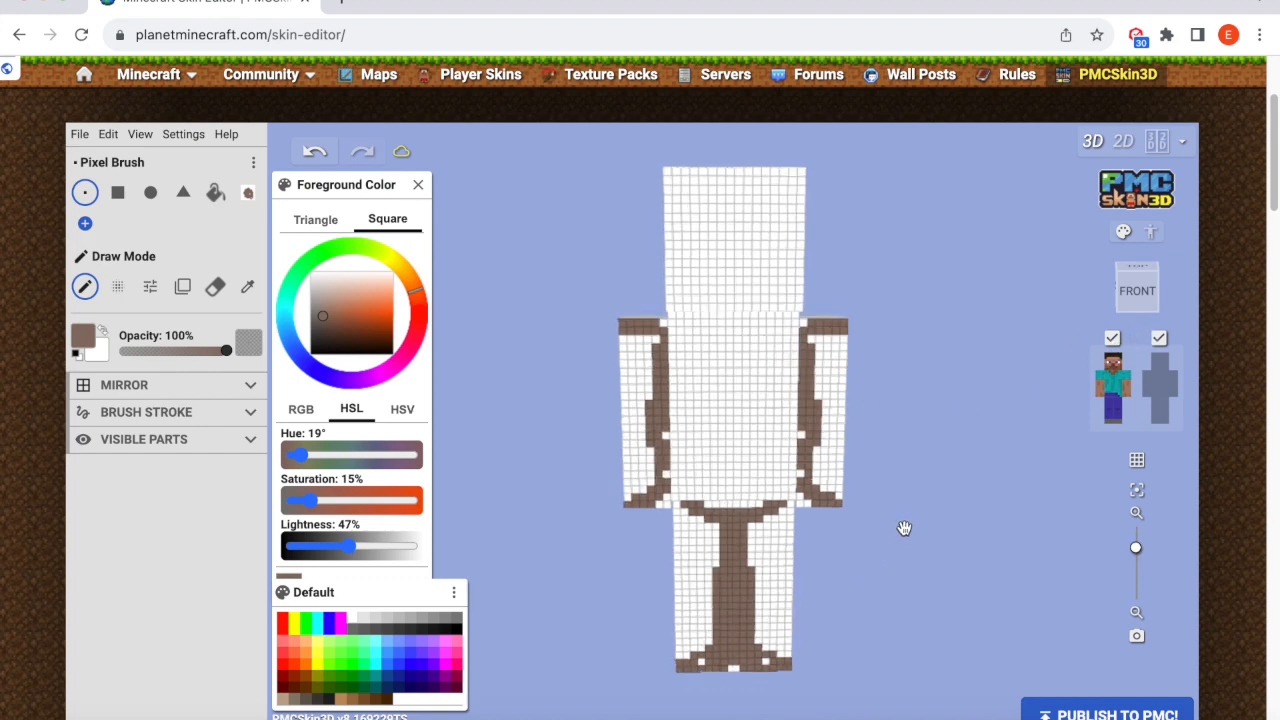
{"action": "scroll", "coordinate": [904, 529], "scroll_direction": "up", "scroll_amount": 1}
{"action": "scroll", "coordinate": [920, 514], "scroll_direction": "down", "scroll_amount": 1}
{"action": "scroll", "coordinate": [918, 512], "scroll_direction": "up", "scroll_amount": 1}
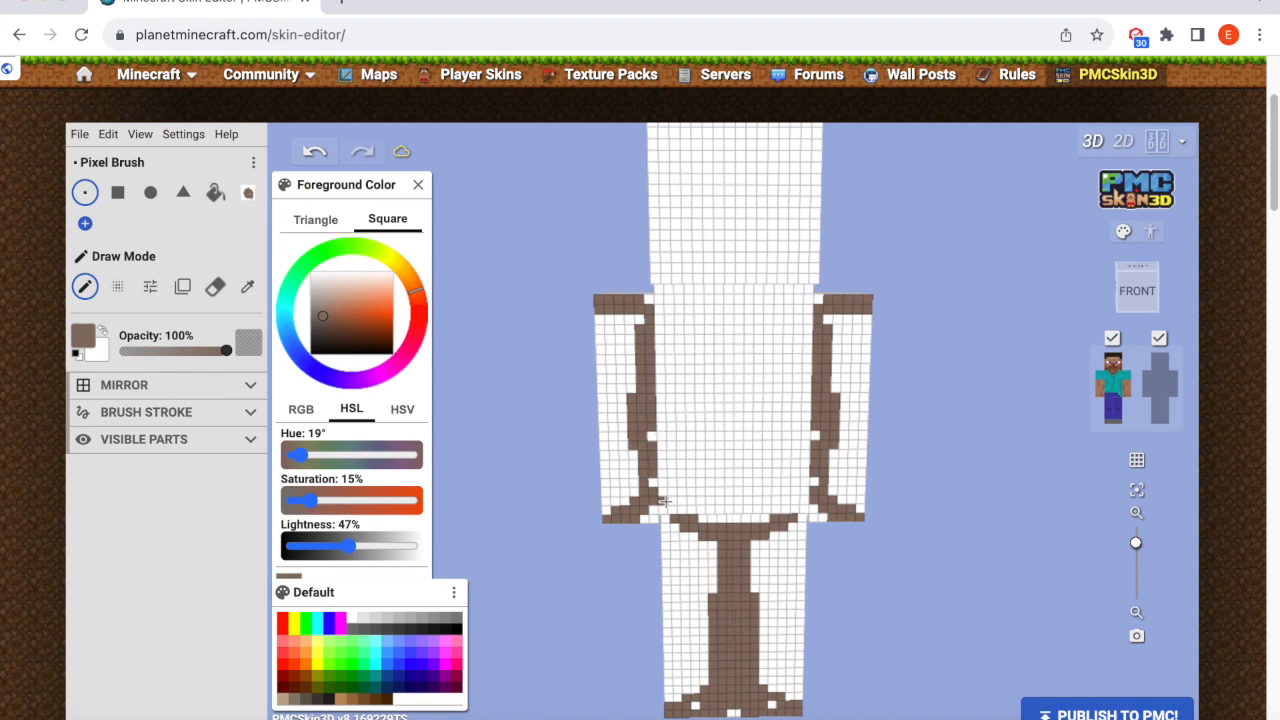
- Hide the arms, legs and head of the base layer to isolate the torso
{"action": "left_click", "coordinate": [1103, 384]}
{"action": "left_click", "coordinate": [1115, 414]}
{"action": "left_click", "coordinate": [1106, 408]}
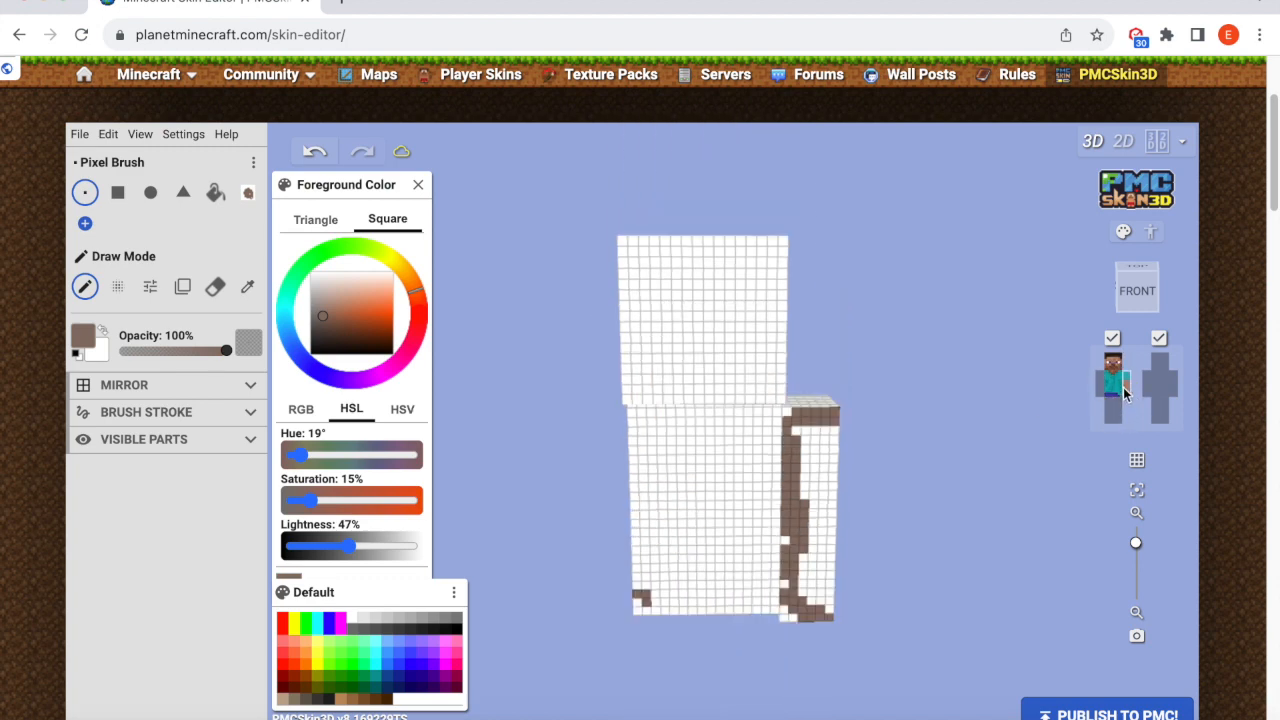
{"action": "left_click", "coordinate": [1126, 389]}
{"action": "left_click", "coordinate": [1113, 364]}
{"action": "mouse_move", "coordinate": [797, 416]}
{"action": "left_mouse_down"}
{"action": "mouse_move", "coordinate": [776, 333]}
{"action": "mouse_move", "coordinate": [661, 378]}
{"action": "mouse_move", "coordinate": [704, 548]}
{"action": "mouse_move", "coordinate": [826, 428]}
{"action": "mouse_move", "coordinate": [800, 372]}
{"action": "mouse_move", "coordinate": [785, 538]}
{"action": "mouse_move", "coordinate": [662, 495]}
{"action": "mouse_move", "coordinate": [667, 333]}
{"action": "mouse_move", "coordinate": [667, 490]}
{"action": "mouse_move", "coordinate": [666, 366]}
{"action": "mouse_move", "coordinate": [662, 485]}
{"action": "mouse_move", "coordinate": [667, 471]}
{"action": "left_mouse_up"}
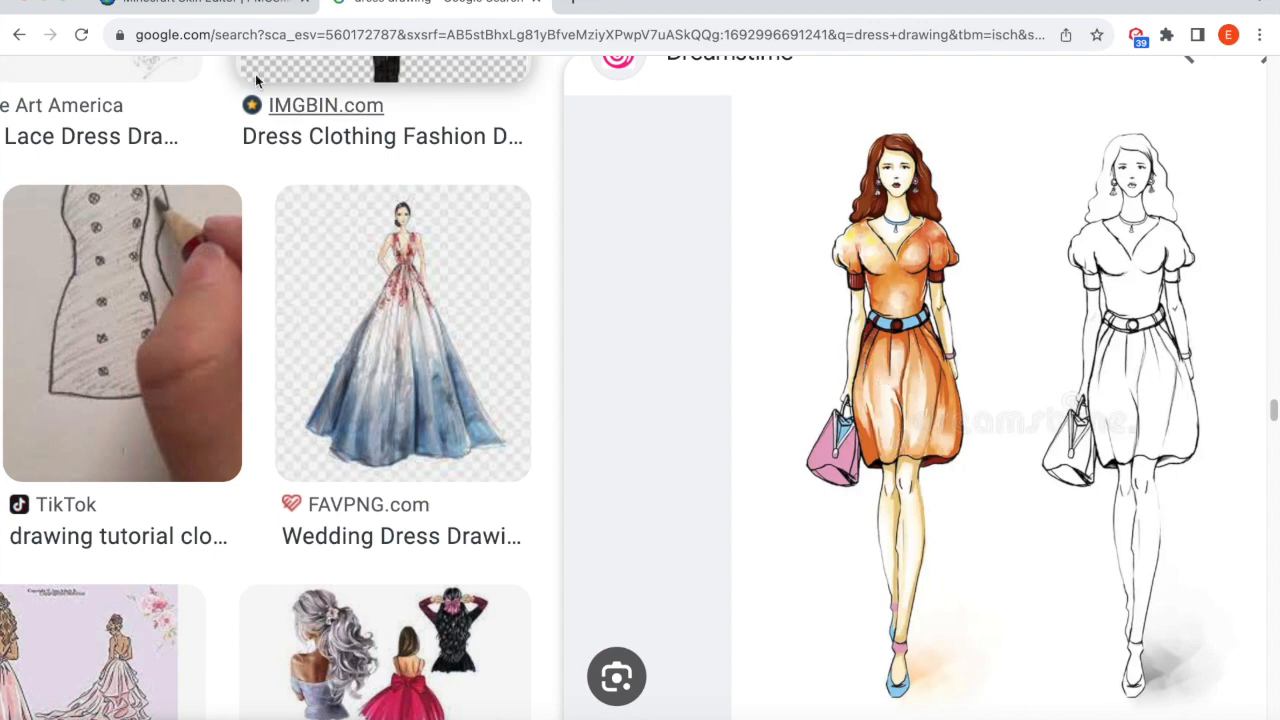
- Switch from the dress drawing search results to the skin editor and back to compare the reference
{"action": "left_click", "coordinate": [190, 2]}
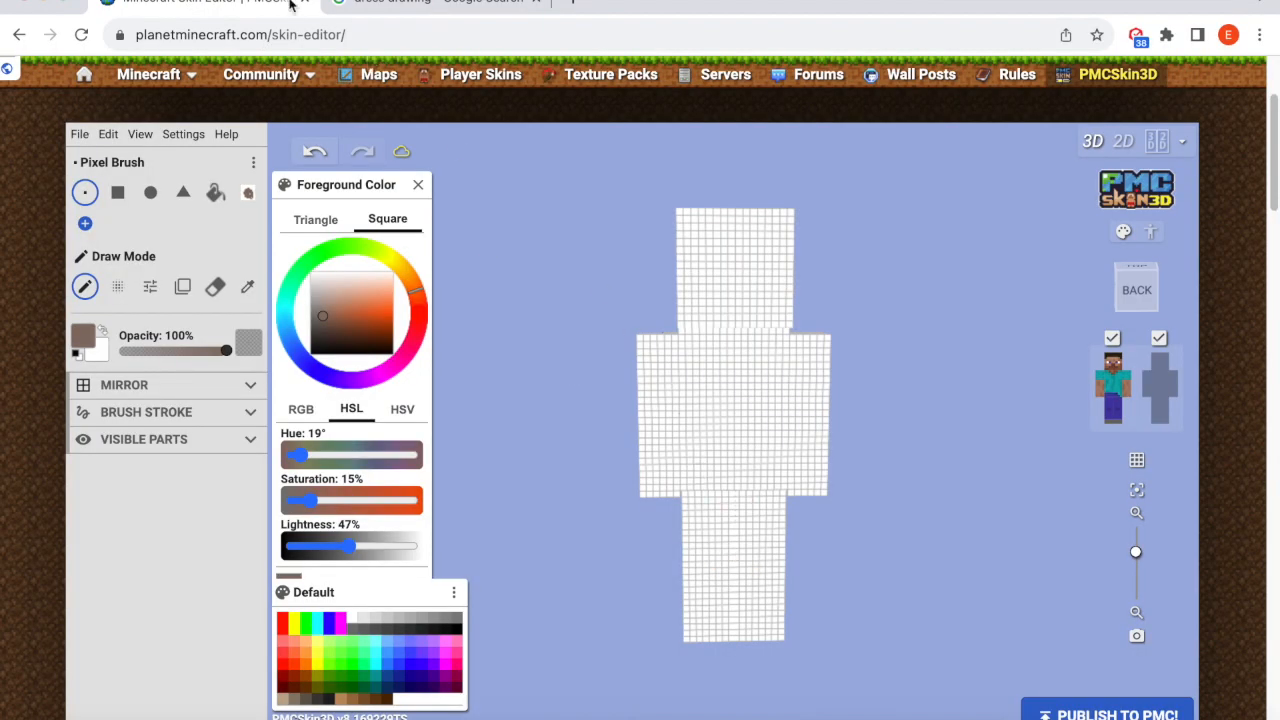
{"action": "left_click", "coordinate": [365, 2]}
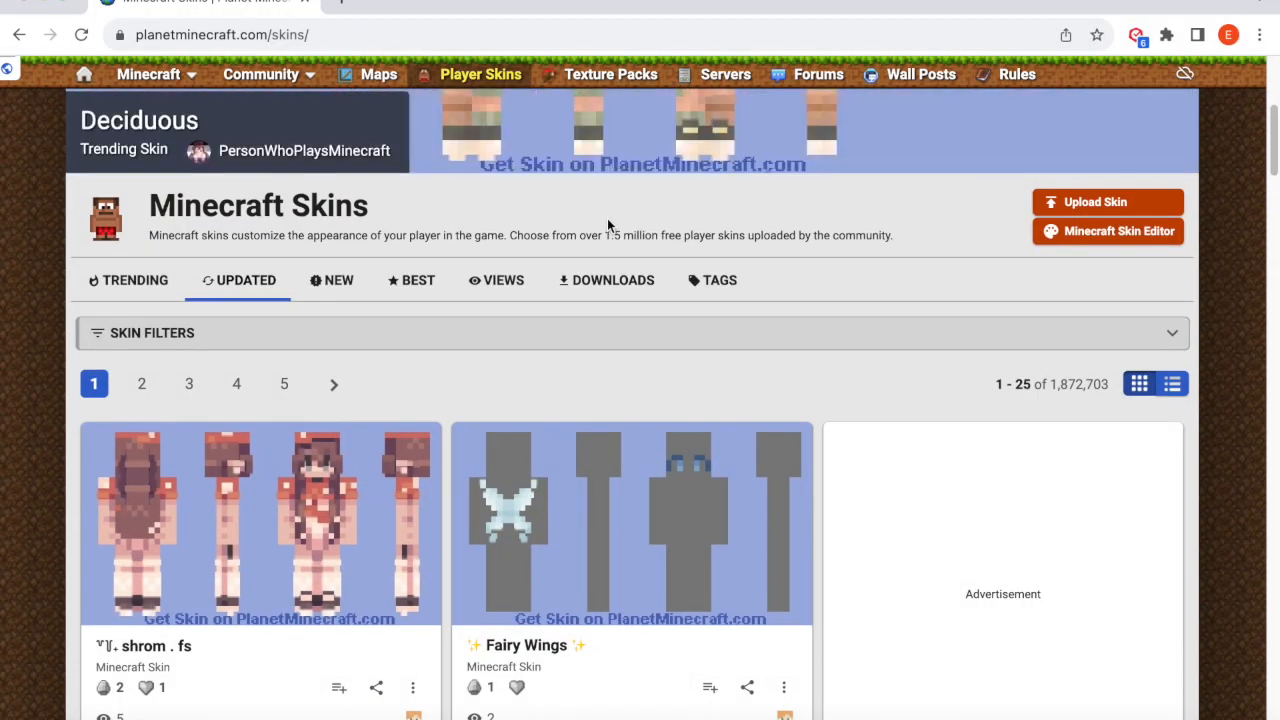
- Filter the Minecraft Skins listing to the Bedrock format
{"action": "scroll", "coordinate": [607, 225], "scroll_direction": "up", "scroll_amount": 1}
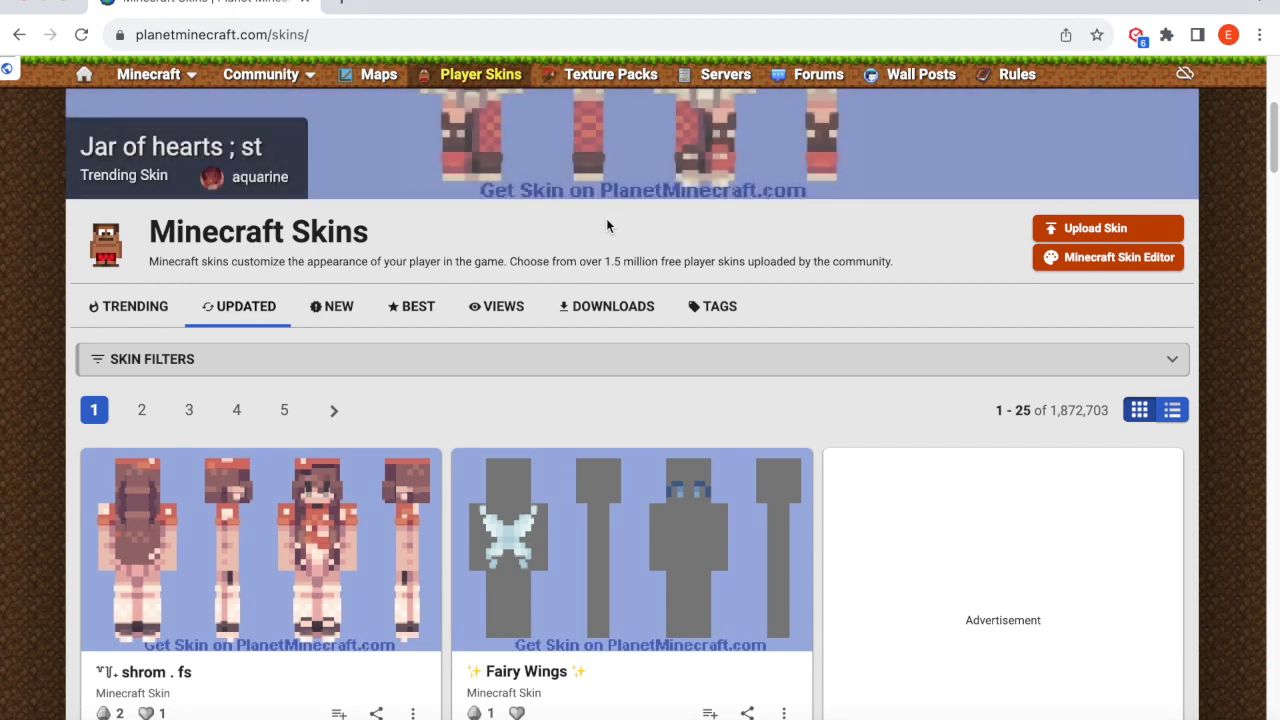
{"action": "scroll", "coordinate": [604, 228], "scroll_direction": "up", "scroll_amount": 3}
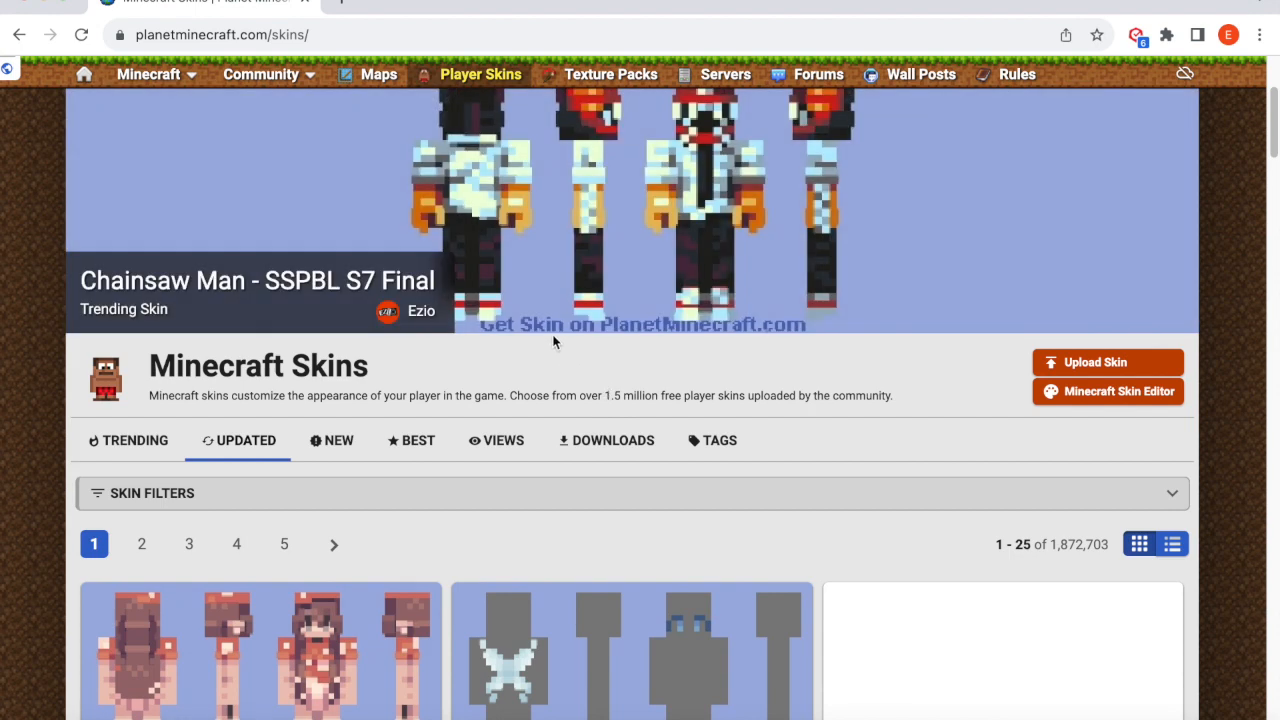
{"action": "scroll", "coordinate": [553, 342], "scroll_direction": "down", "scroll_amount": 1}
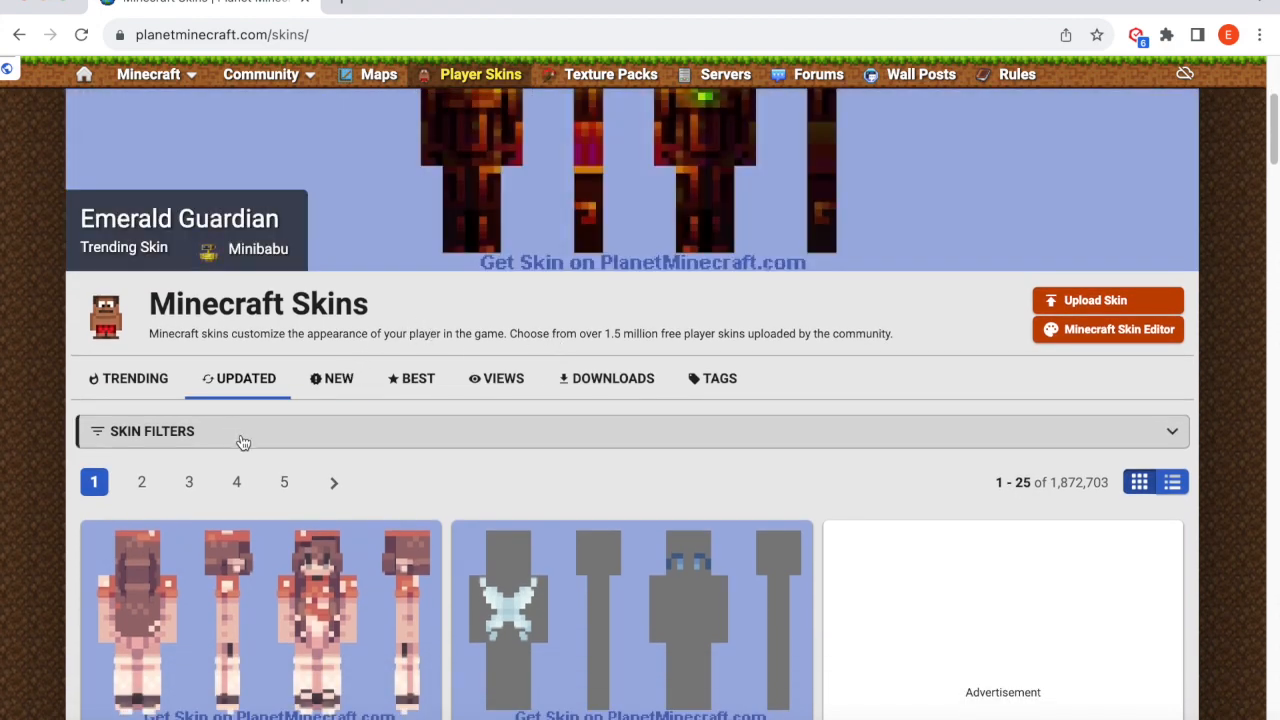
{"action": "scroll", "coordinate": [508, 306], "scroll_direction": "up", "scroll_amount": 5}
{"action": "scroll", "coordinate": [458, 330], "scroll_direction": "down", "scroll_amount": 6}
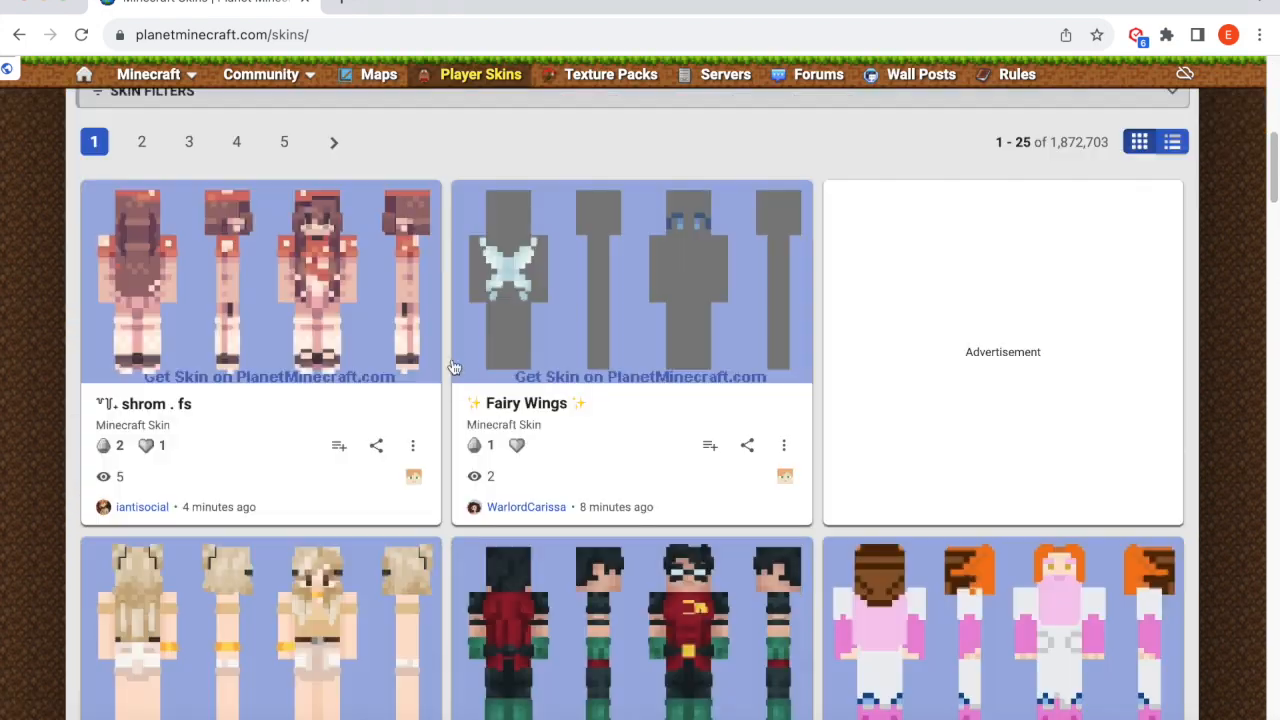
{"action": "scroll", "coordinate": [297, 305], "scroll_direction": "up", "scroll_amount": 2}
{"action": "left_click", "coordinate": [222, 269]}
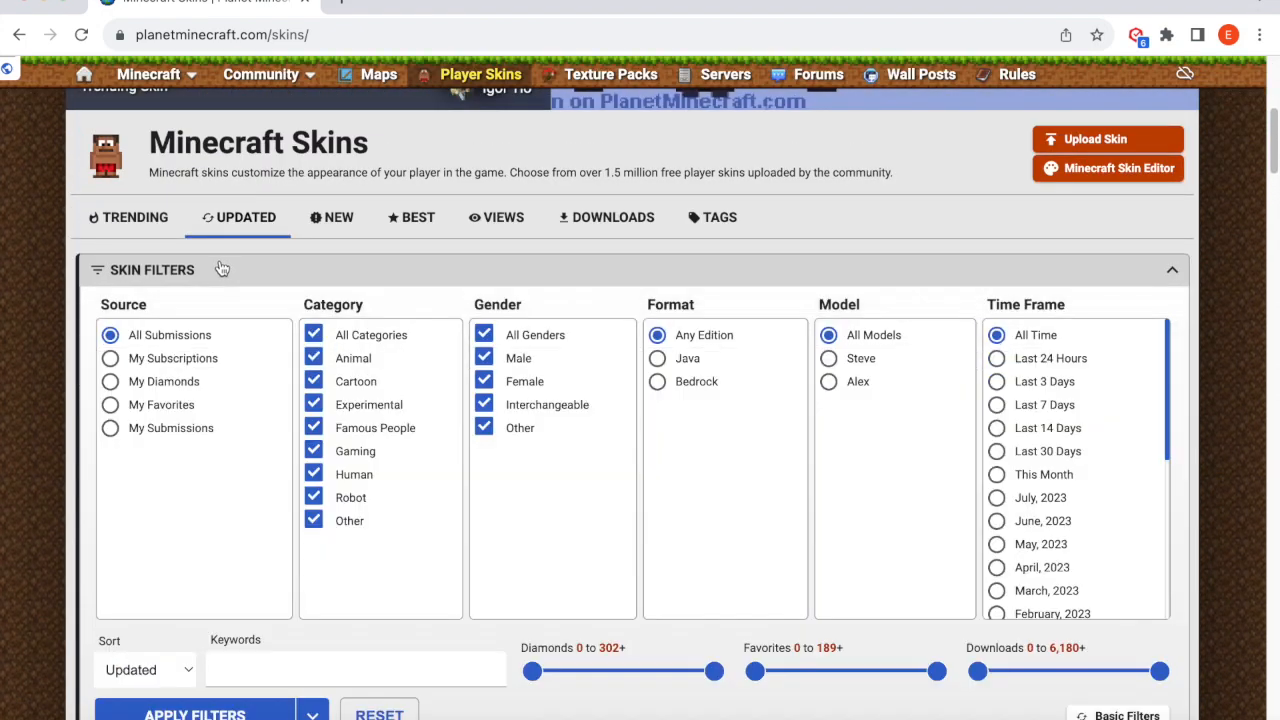
{"action": "left_click", "coordinate": [658, 382]}
{"action": "scroll", "coordinate": [711, 423], "scroll_direction": "down", "scroll_amount": 2}
{"action": "left_click", "coordinate": [172, 540]}
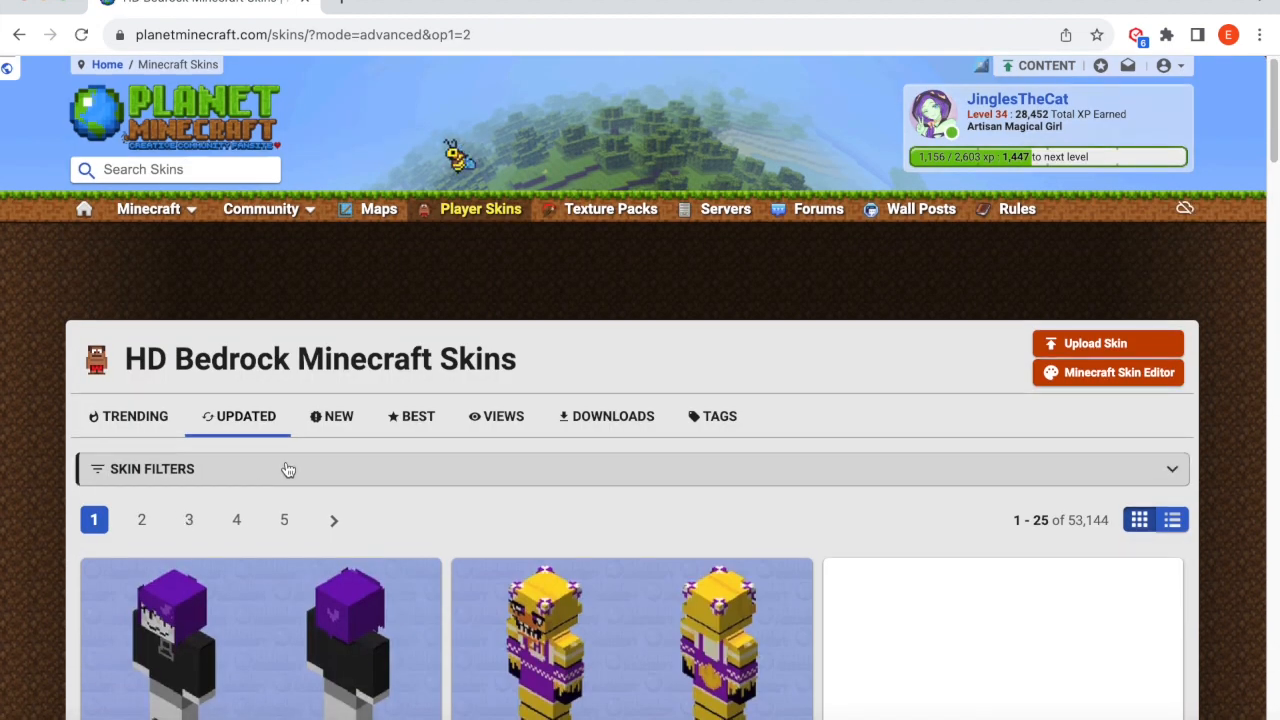
- List the best HD Bedrock skins and browse the first entries
{"action": "scroll", "coordinate": [320, 420], "scroll_direction": "down", "scroll_amount": 1}
{"action": "left_click", "coordinate": [423, 317]}
{"action": "scroll", "coordinate": [423, 322], "scroll_direction": "down", "scroll_amount": 3}
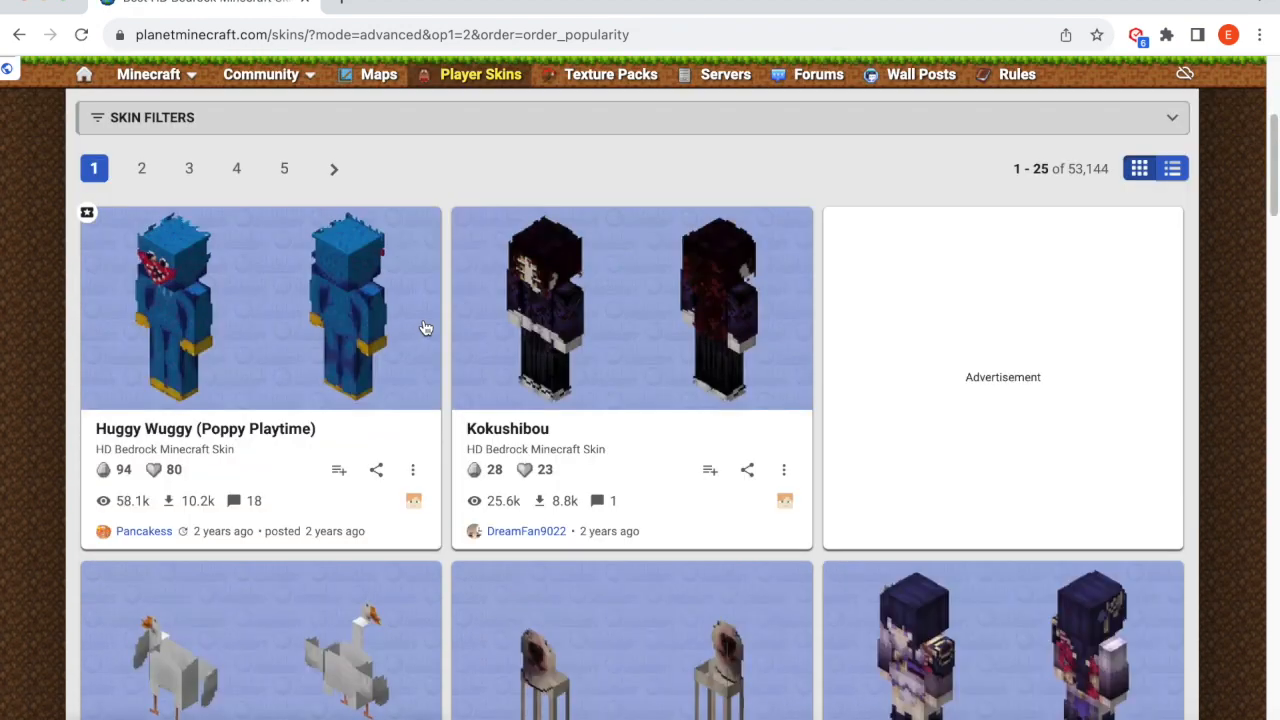
{"action": "scroll", "coordinate": [422, 322], "scroll_direction": "down", "scroll_amount": 4}
{"action": "scroll", "coordinate": [421, 318], "scroll_direction": "up", "scroll_amount": 10}
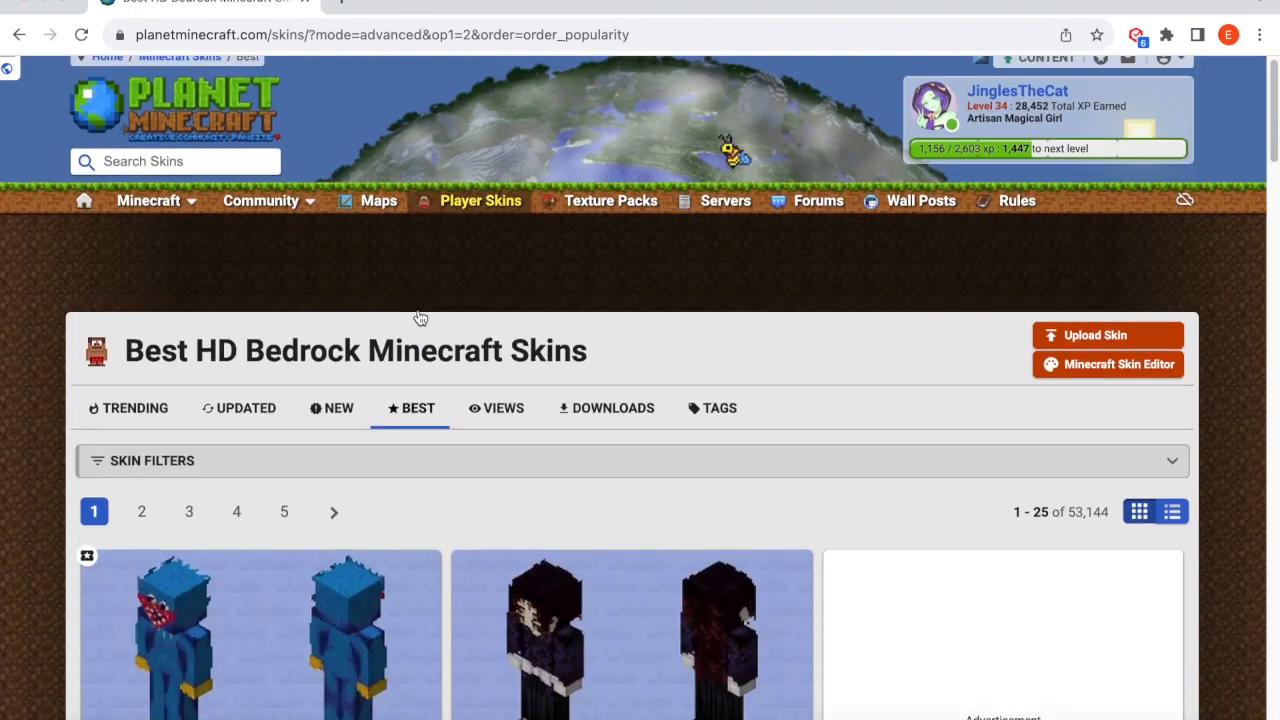
- Open the Raiden Shogun Genshin Impact skin from the best HD Bedrock skins
{"action": "left_click", "coordinate": [170, 171]}
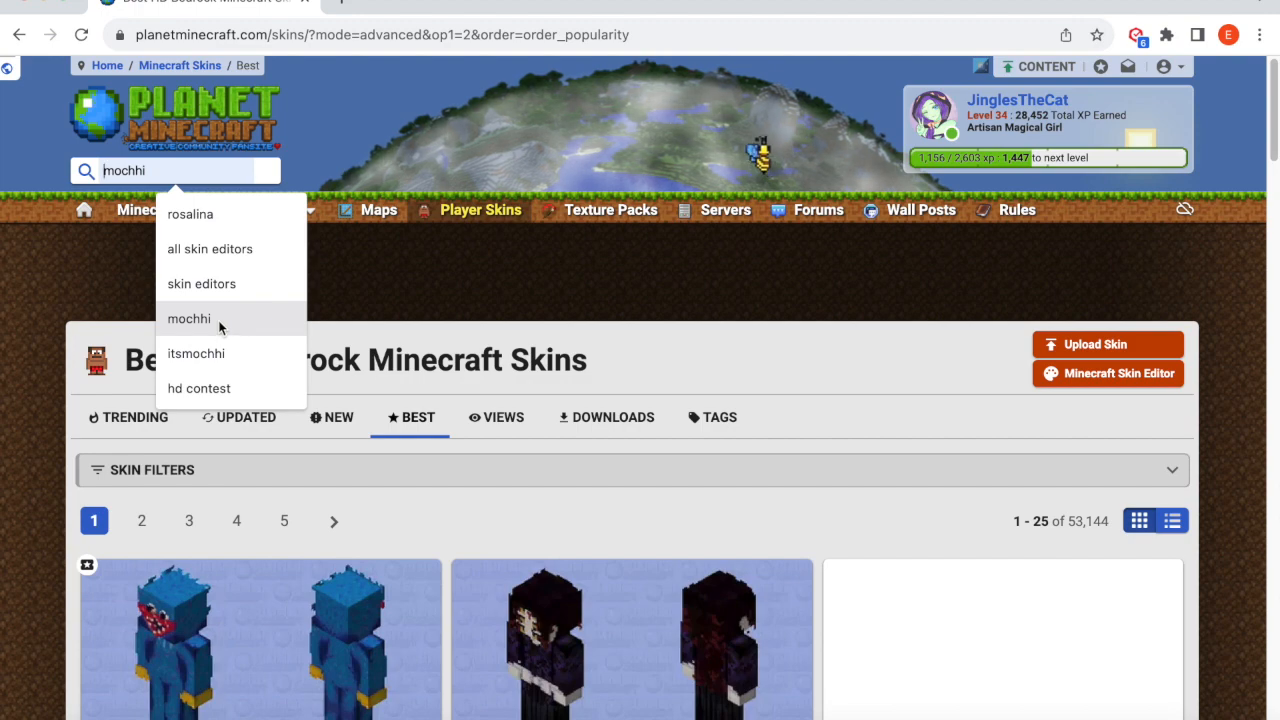
{"action": "left_click", "coordinate": [57, 279]}
{"action": "scroll", "coordinate": [57, 272], "scroll_direction": "down", "scroll_amount": 12}
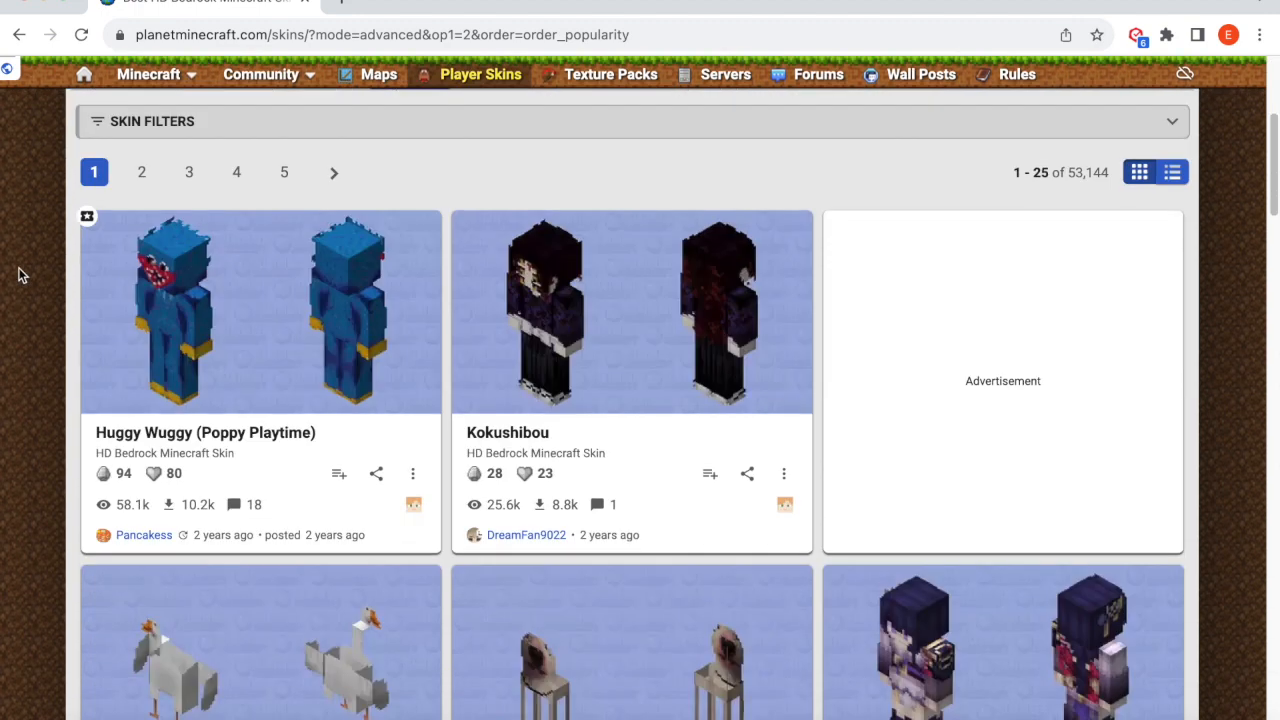
{"action": "scroll", "coordinate": [48, 265], "scroll_direction": "down", "scroll_amount": 3}
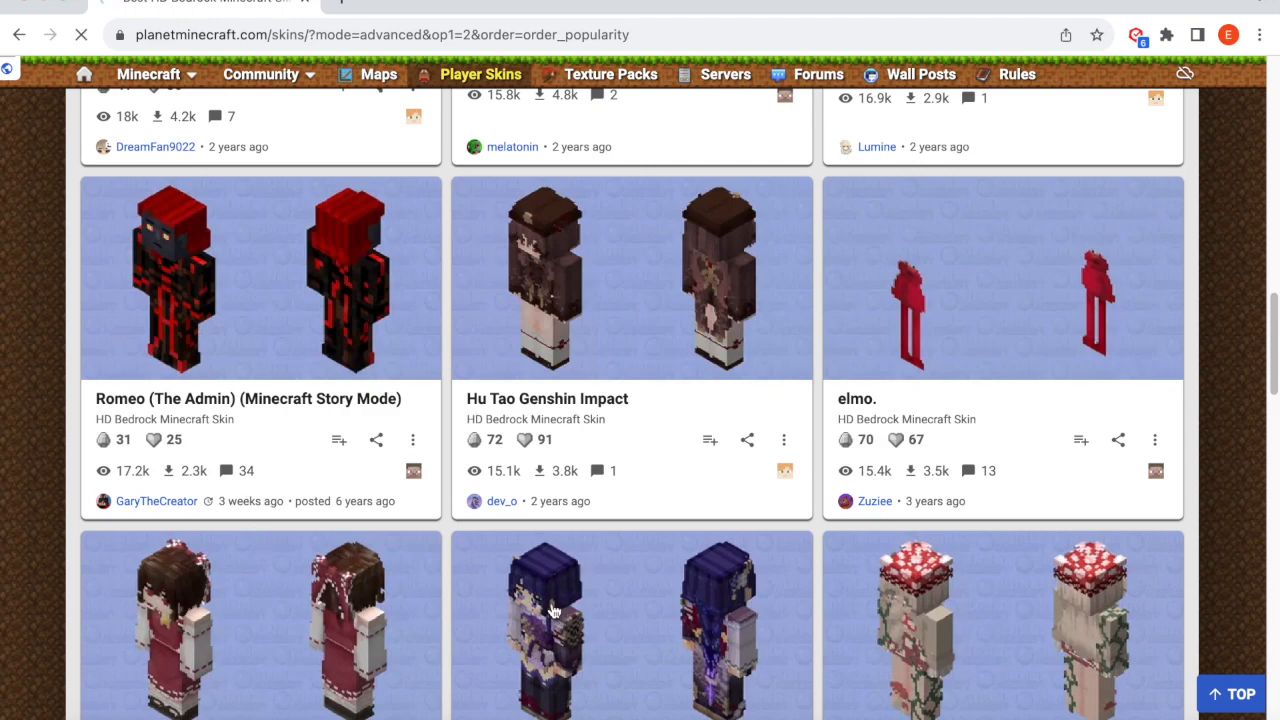
{"action": "scroll", "coordinate": [450, 394], "scroll_direction": "down", "scroll_amount": 1}
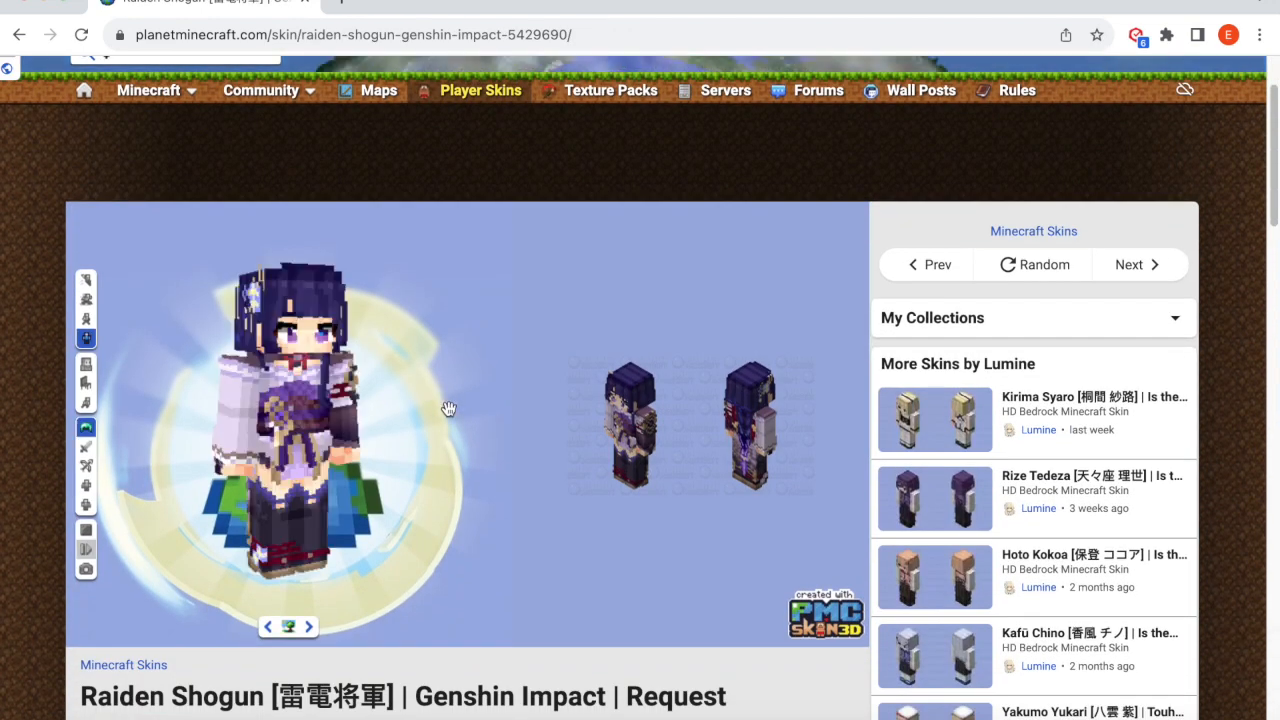
- Examine the Raiden Shogun skin's 3D preview up close and from different angles
{"action": "scroll", "coordinate": [292, 320], "scroll_direction": "up", "scroll_amount": 2}
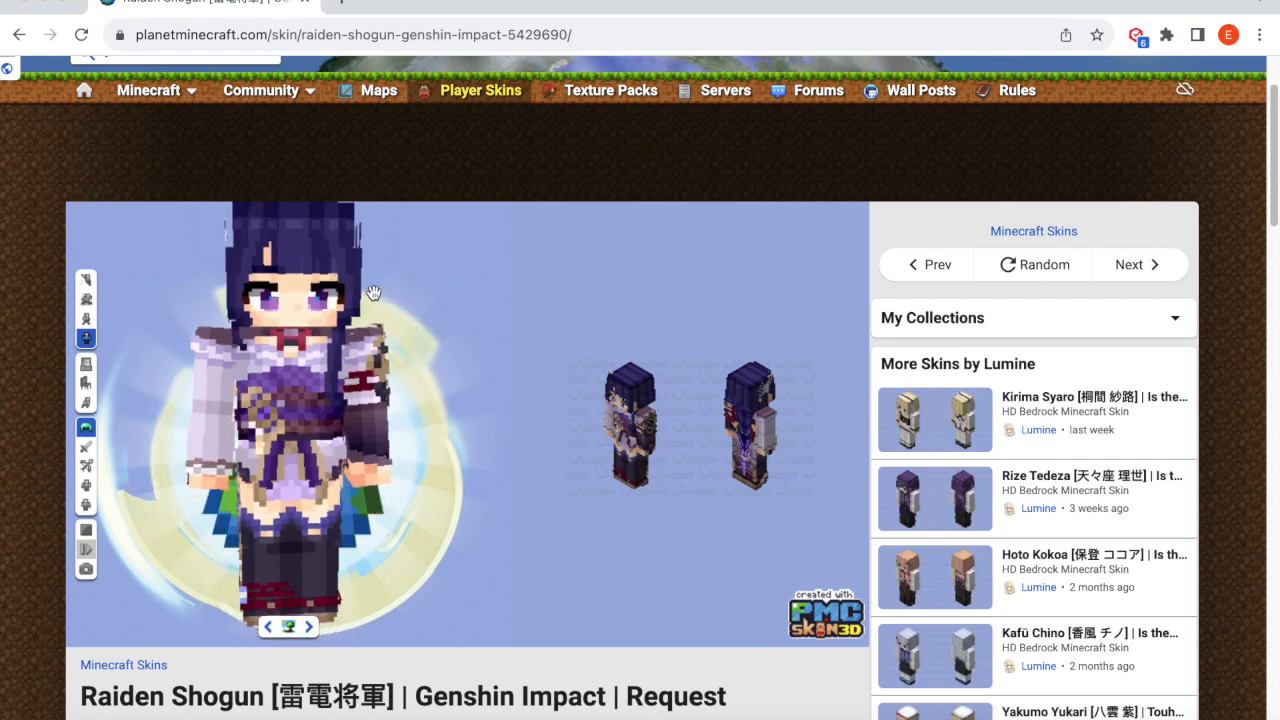
{"action": "mouse_move", "coordinate": [437, 320]}
{"action": "left_mouse_down"}
{"action": "mouse_move", "coordinate": [188, 366]}
{"action": "mouse_move", "coordinate": [134, 337]}
{"action": "mouse_move", "coordinate": [430, 326]}
{"action": "left_mouse_up"}
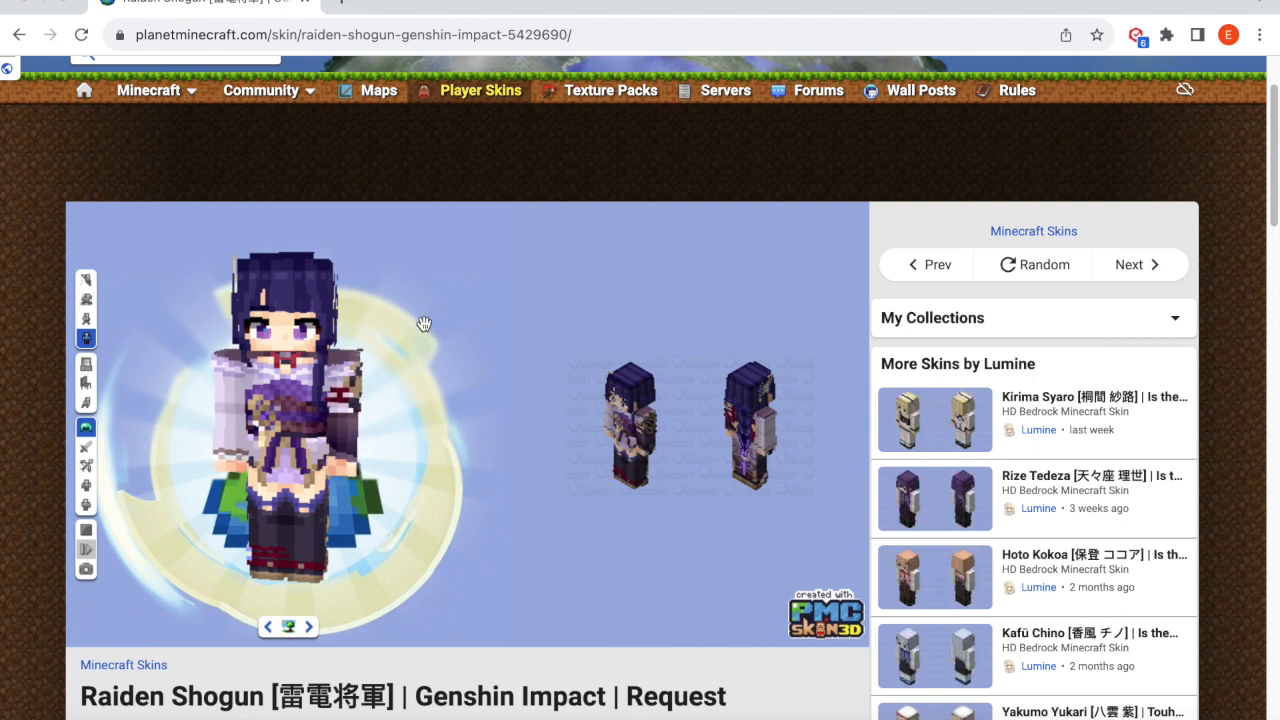
{"action": "left_click_drag", "start_coordinate": [409, 329], "coordinate": [475, 334]}
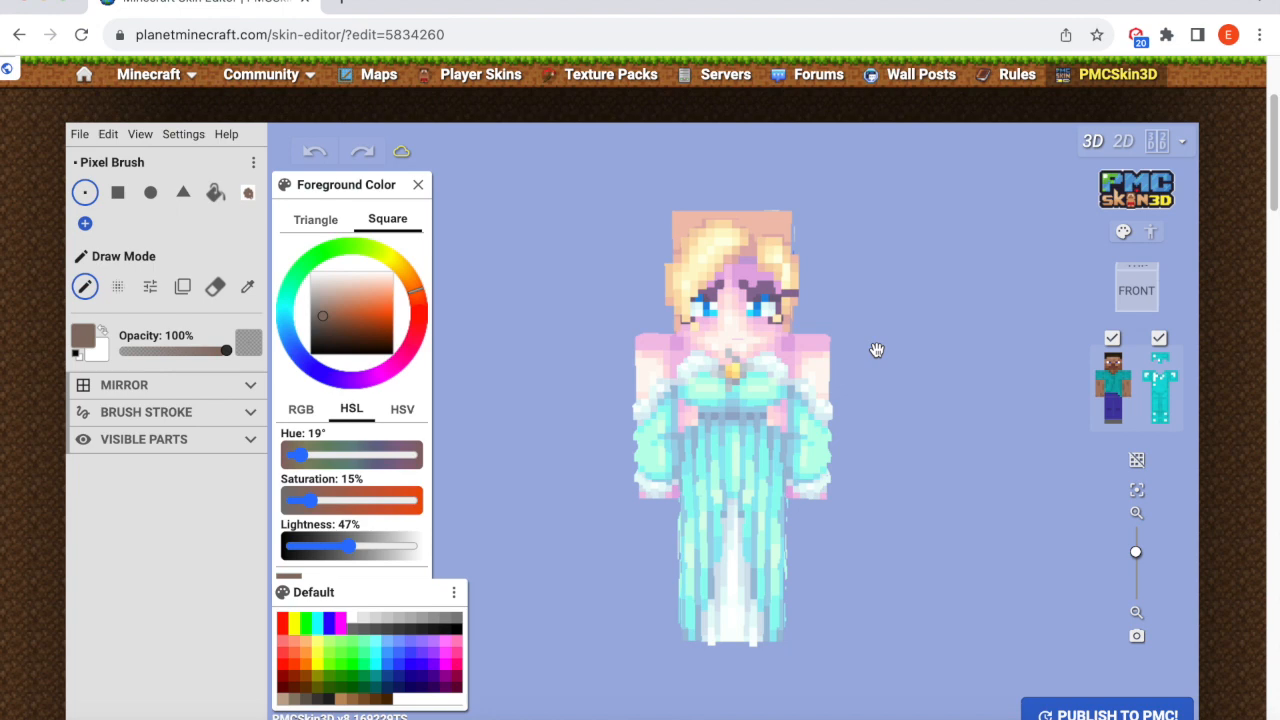
- Hide the blonde skin's entire base layer, examine the outer layer from front and back, and show the base layer again
{"action": "left_click", "coordinate": [1112, 340]}
{"action": "left_click_drag", "start_coordinate": [921, 369], "coordinate": [869, 386]}
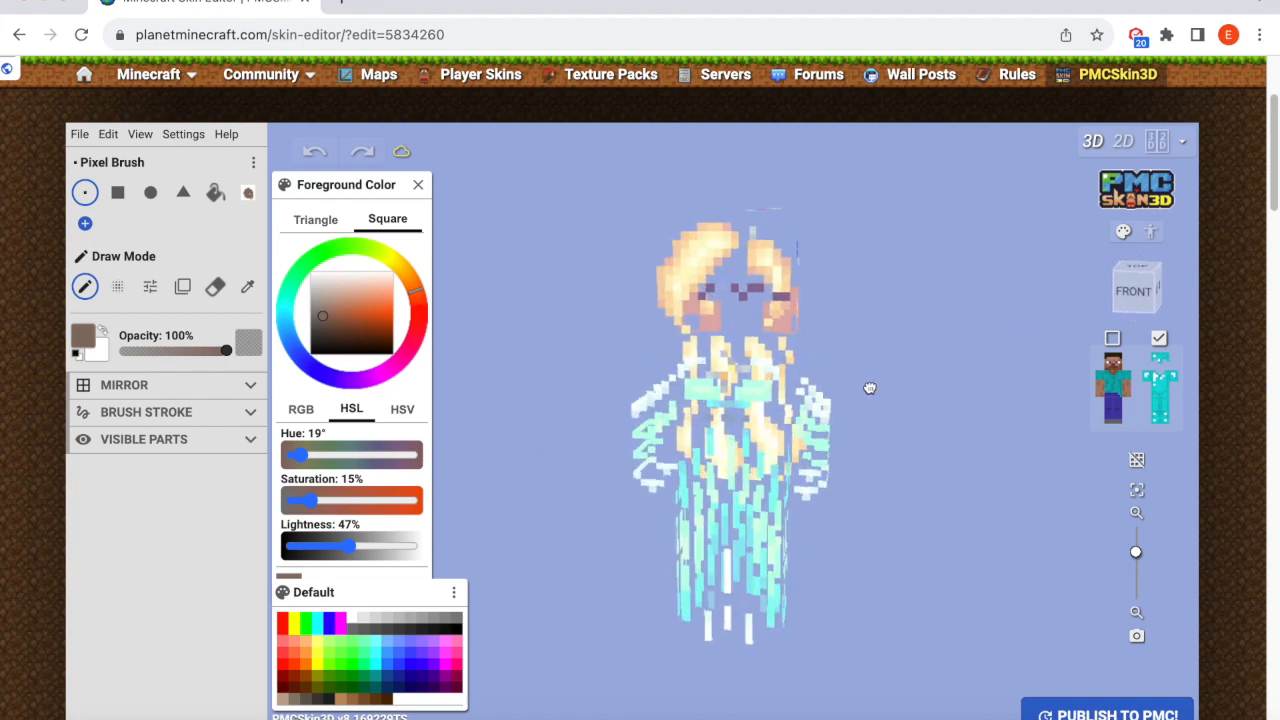
{"action": "scroll", "coordinate": [869, 386], "scroll_direction": "up", "scroll_amount": 5}
{"action": "scroll", "coordinate": [940, 340], "scroll_direction": "down", "scroll_amount": 2}
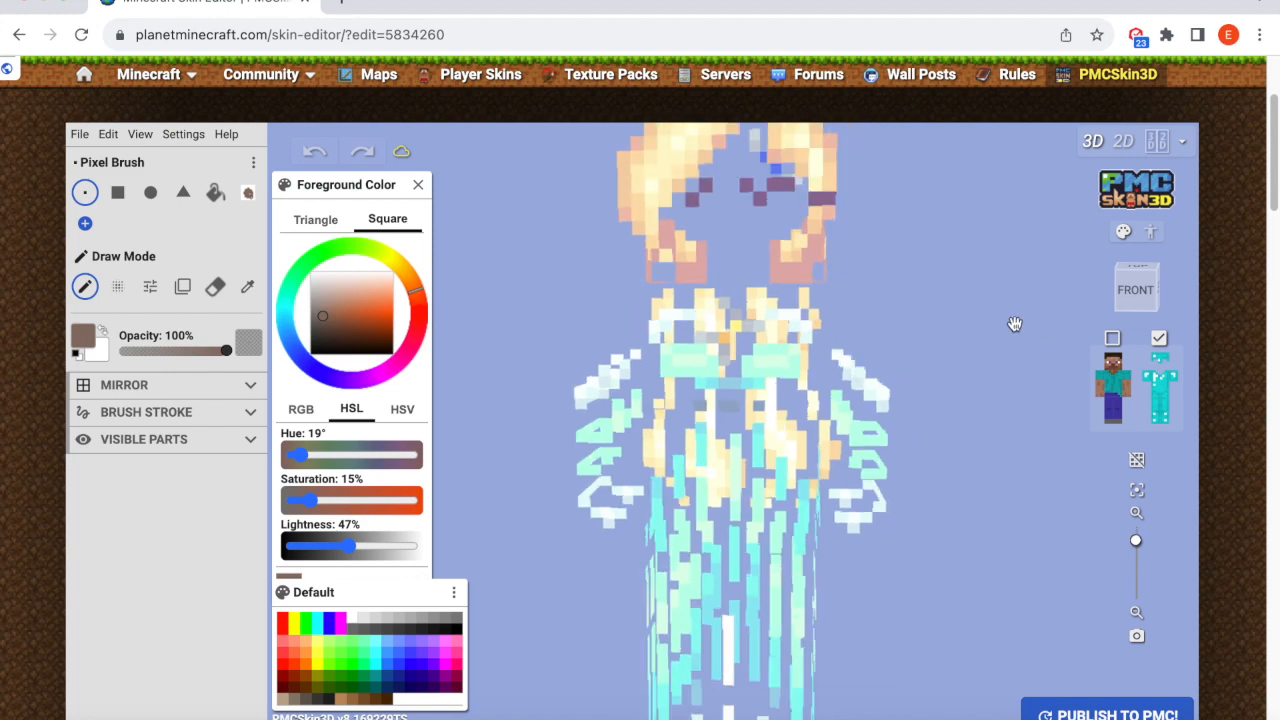
{"action": "left_click_drag", "start_coordinate": [991, 328], "coordinate": [987, 327]}
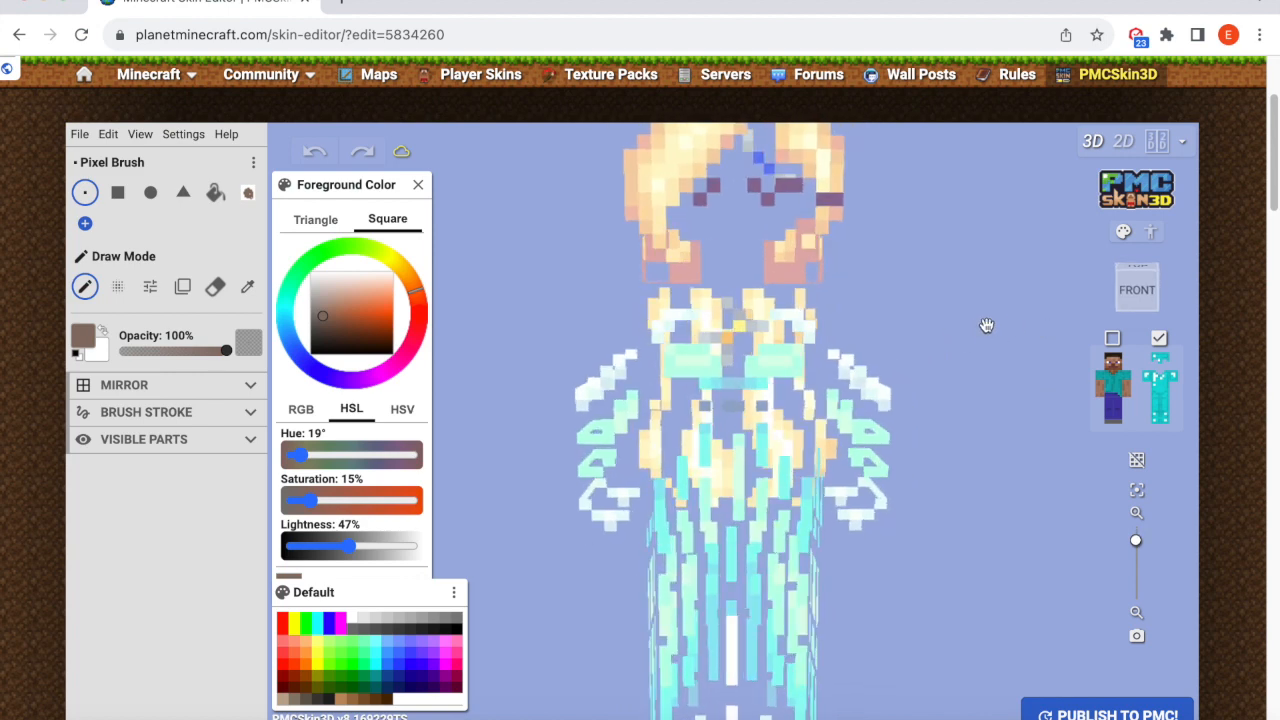
{"action": "scroll", "coordinate": [1005, 322], "scroll_direction": "up", "scroll_amount": 1}
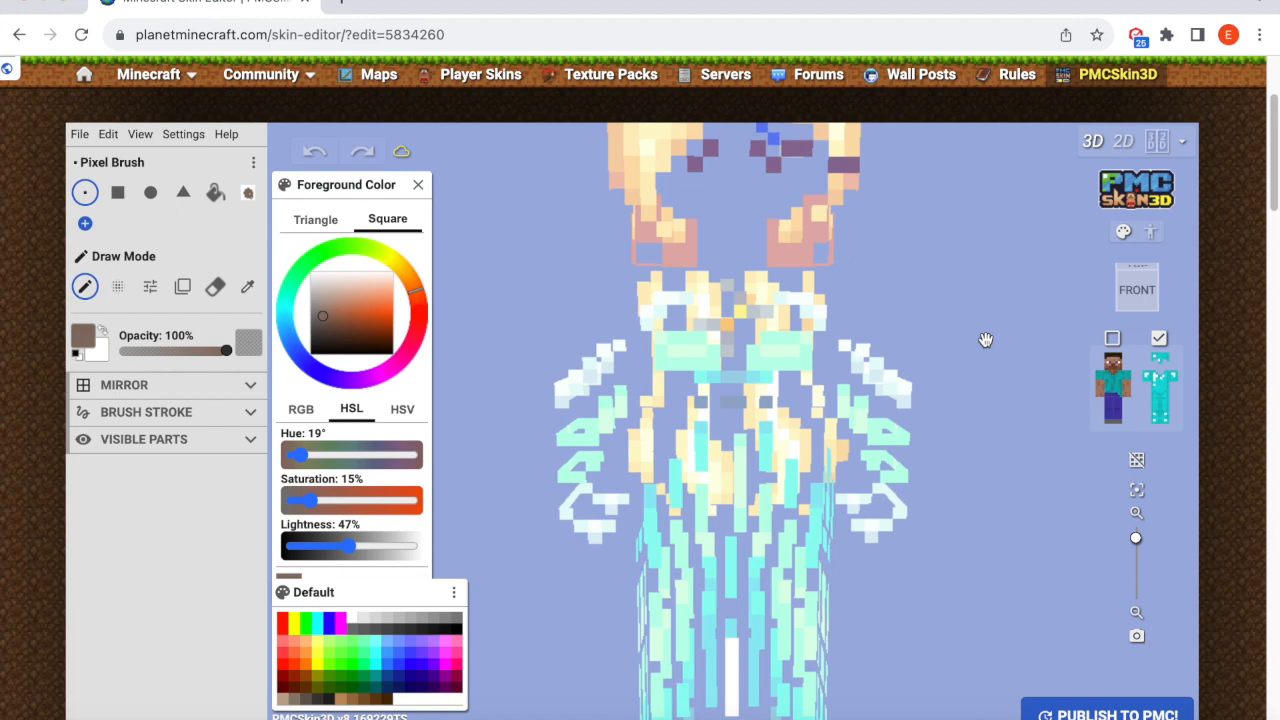
{"action": "scroll", "coordinate": [985, 340], "scroll_direction": "down", "scroll_amount": 4}
{"action": "left_click_drag", "start_coordinate": [985, 371], "coordinate": [889, 357]}
{"action": "scroll", "coordinate": [889, 357], "scroll_direction": "up", "scroll_amount": 3}
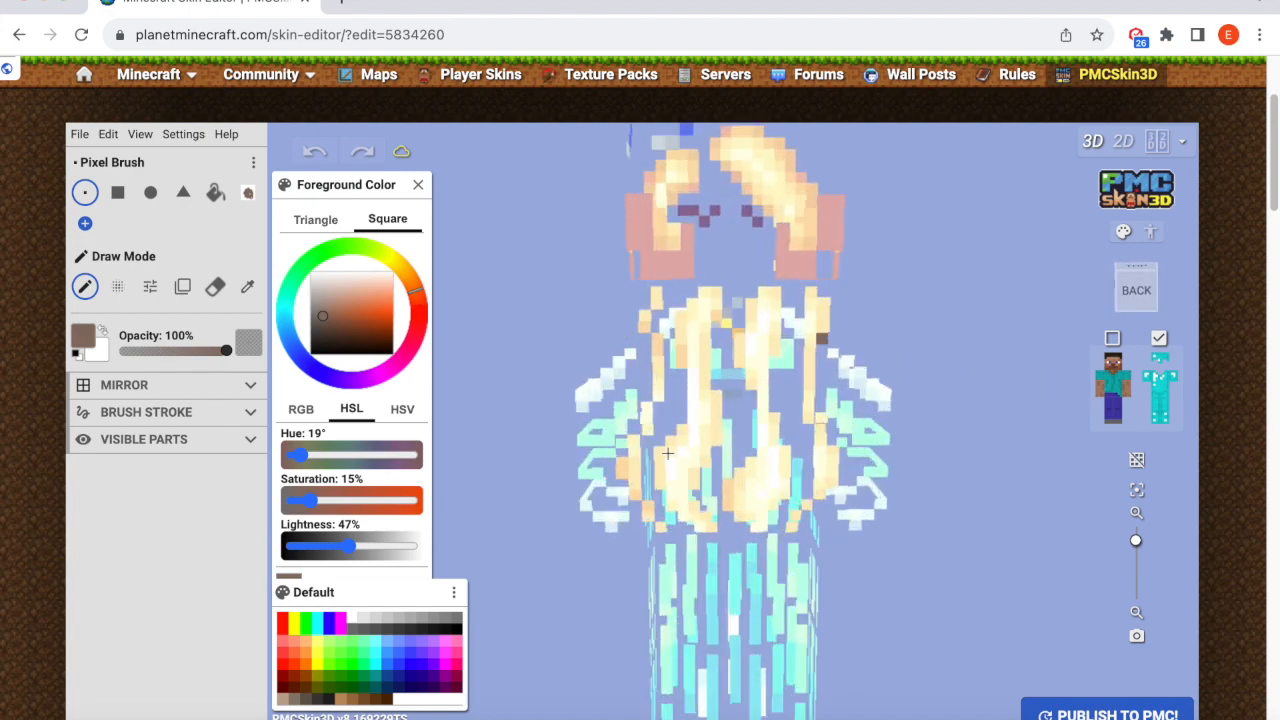
{"action": "left_click", "coordinate": [1112, 339]}
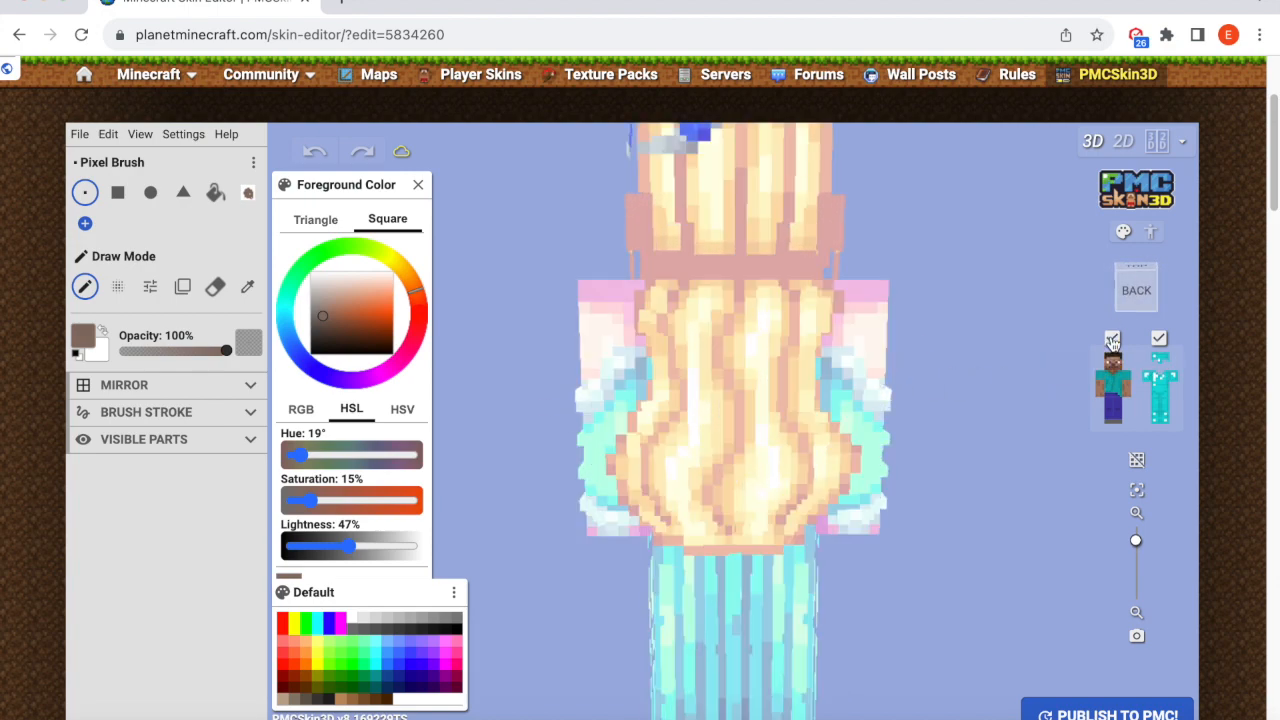
- Toggle the blonde skin's base layer off and on to compare the hair shading from the back, leaving both layers shown
{"action": "left_click", "coordinate": [1113, 340]}
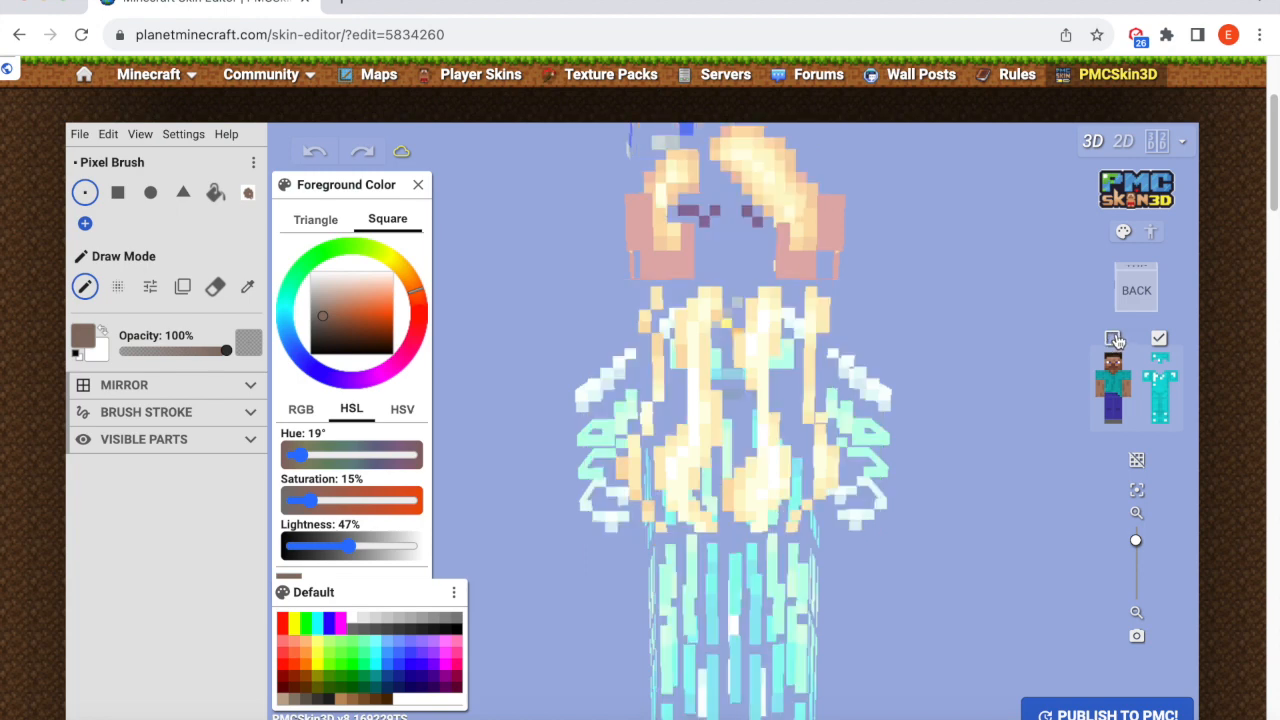
{"action": "left_click", "coordinate": [1113, 340]}
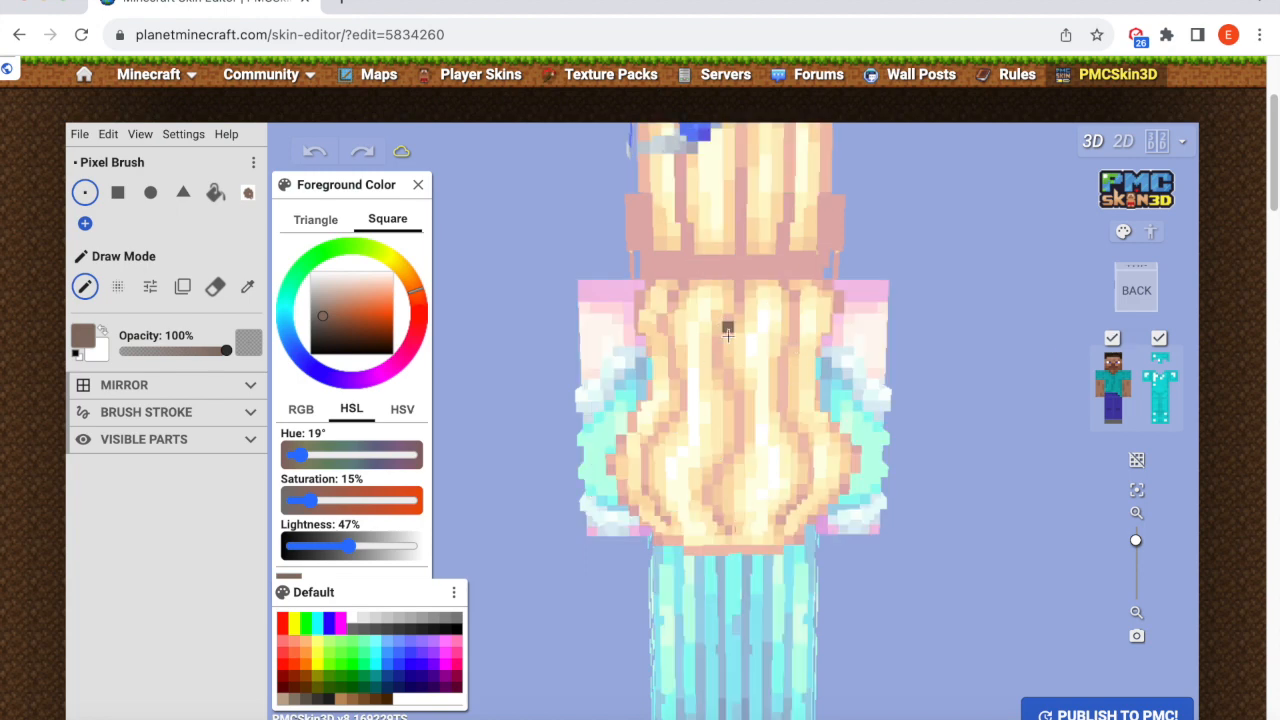
{"action": "left_click", "coordinate": [1113, 340]}
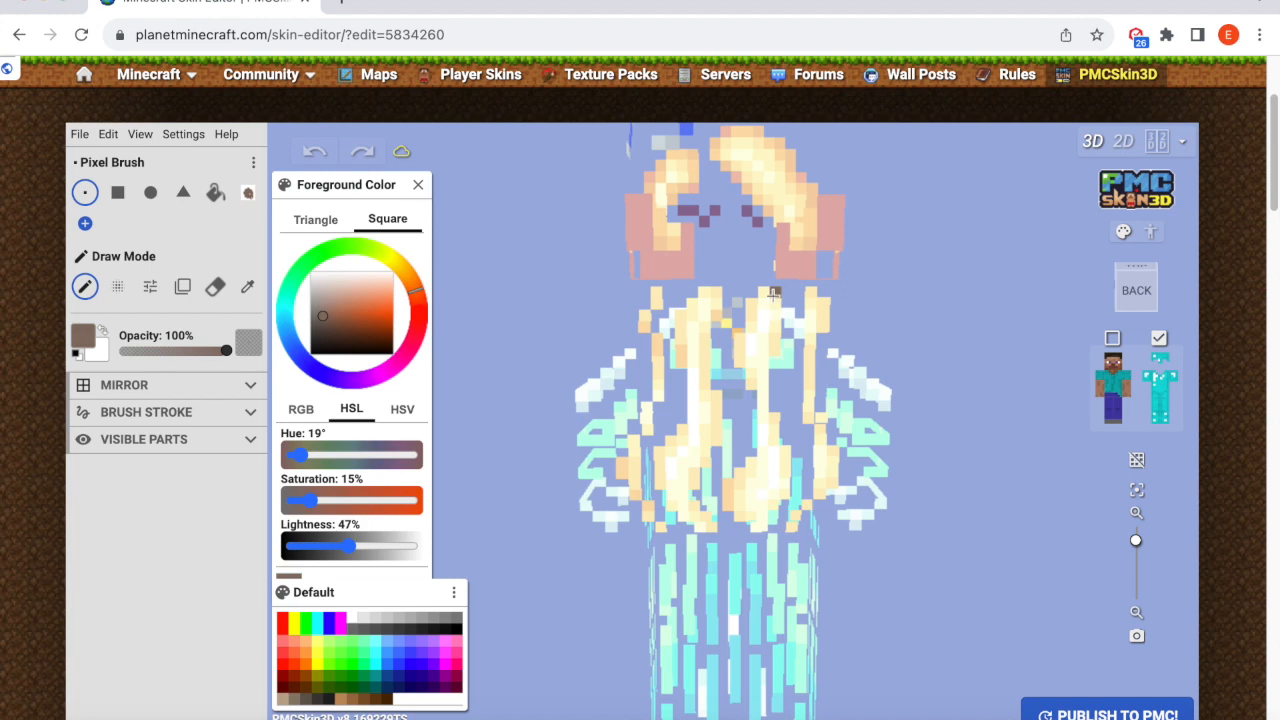
{"action": "left_click", "coordinate": [1112, 341]}
{"action": "left_click", "coordinate": [1112, 341]}
{"action": "scroll", "coordinate": [950, 414], "scroll_direction": "down", "scroll_amount": 2}
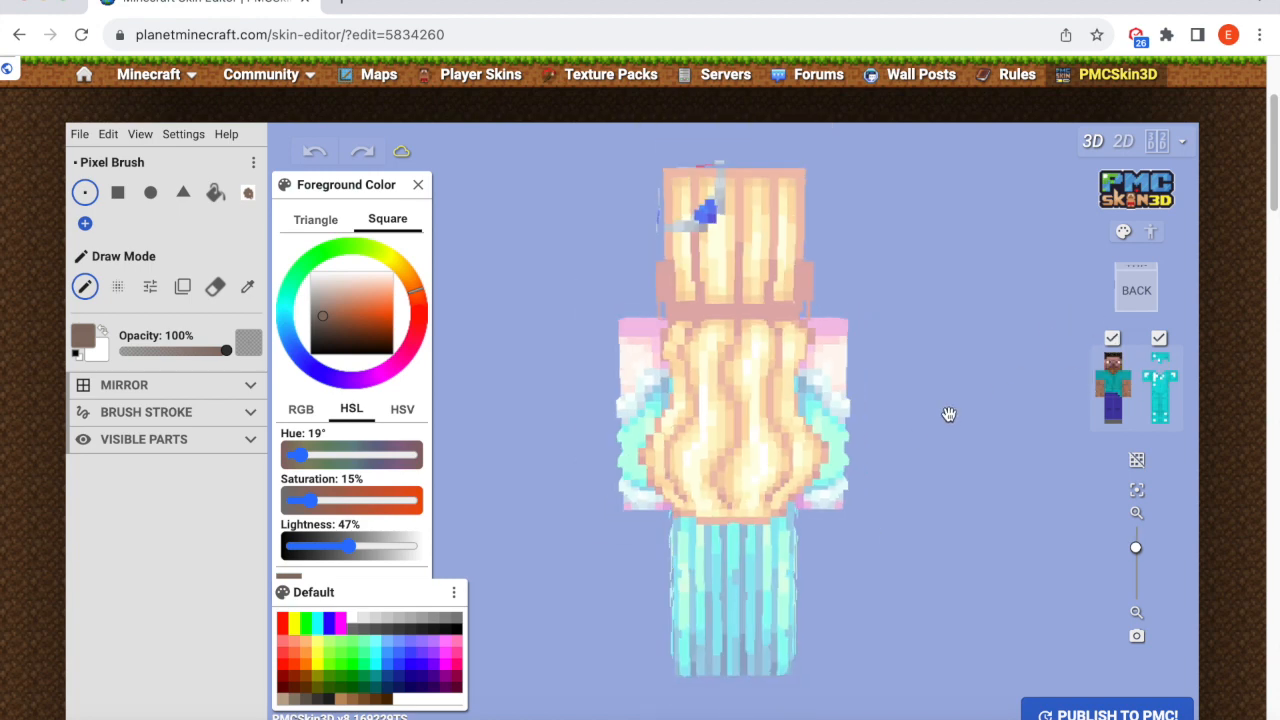
{"action": "left_click_drag", "start_coordinate": [946, 414], "coordinate": [917, 391]}
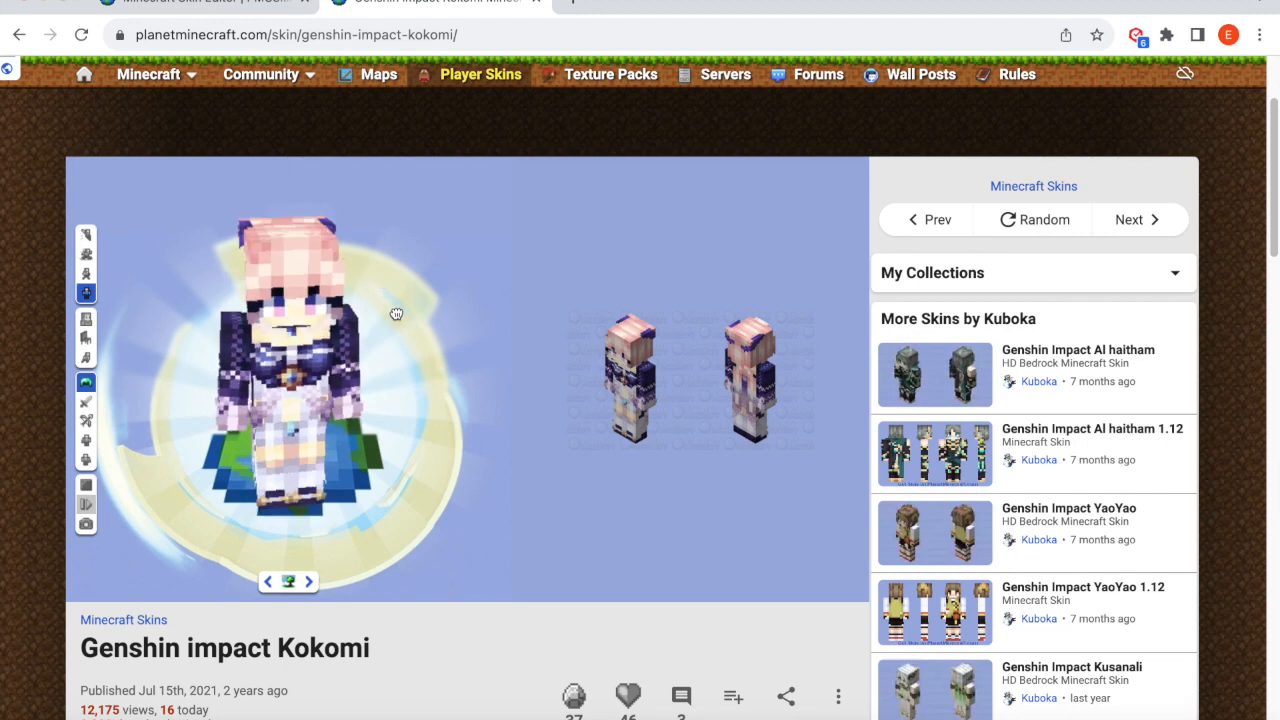
- Examine the Genshin Impact Kokomi skin's 3D preview up close and from the front and side
{"action": "left_click_drag", "start_coordinate": [423, 294], "coordinate": [380, 291]}
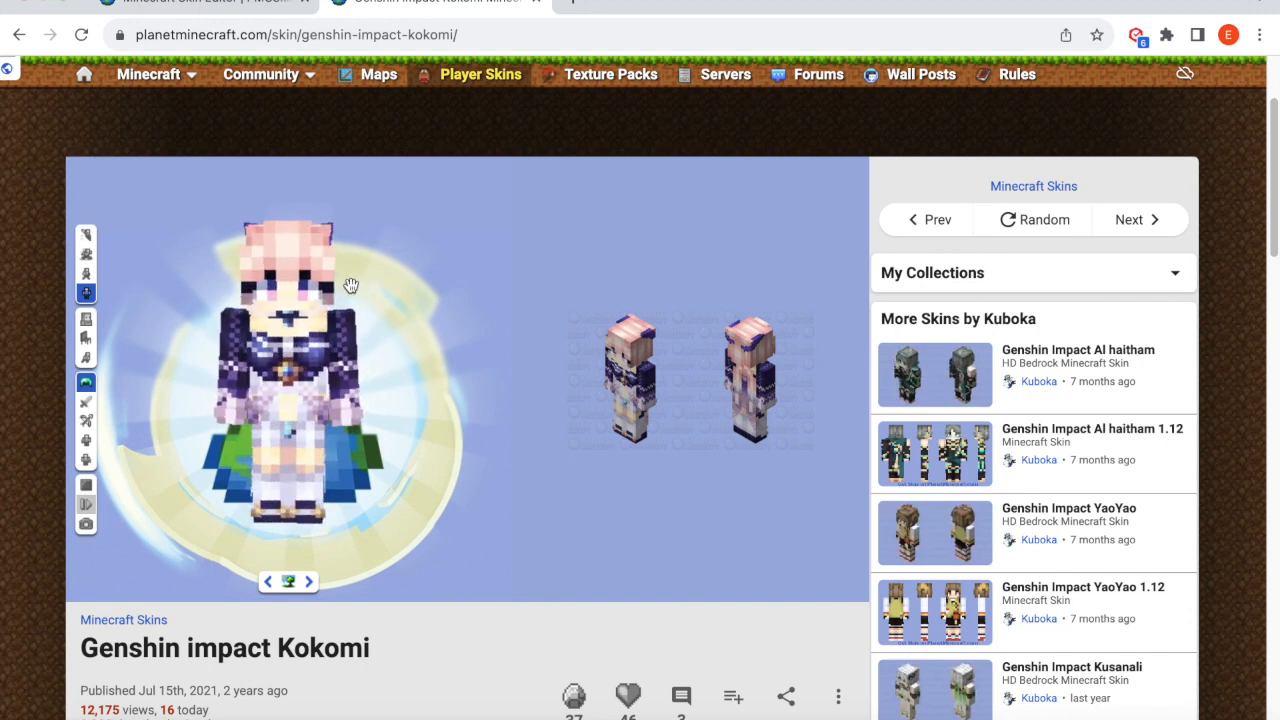
{"action": "mouse_move", "coordinate": [391, 336]}
{"action": "left_mouse_down"}
{"action": "mouse_move", "coordinate": [428, 334]}
{"action": "mouse_move", "coordinate": [374, 336]}
{"action": "left_mouse_up"}
{"action": "scroll", "coordinate": [296, 370], "scroll_direction": "up", "scroll_amount": 2}
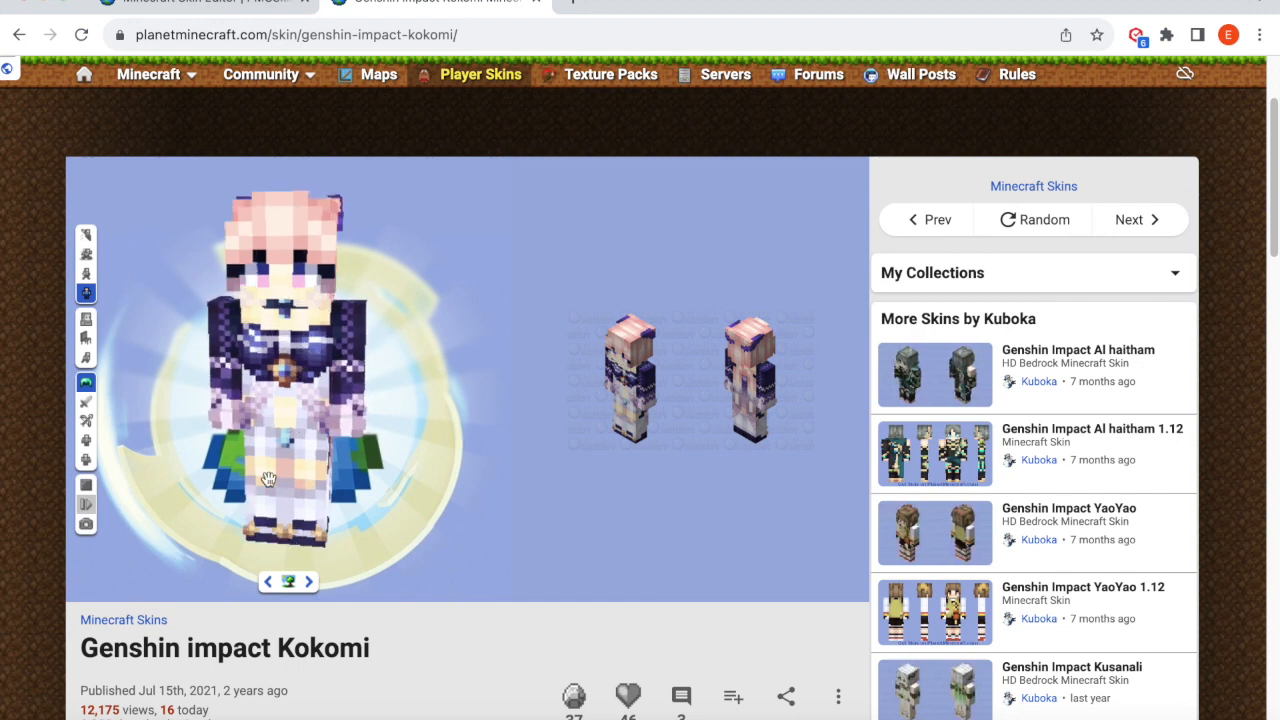
{"action": "left_click_drag", "start_coordinate": [273, 262], "coordinate": [469, 314]}
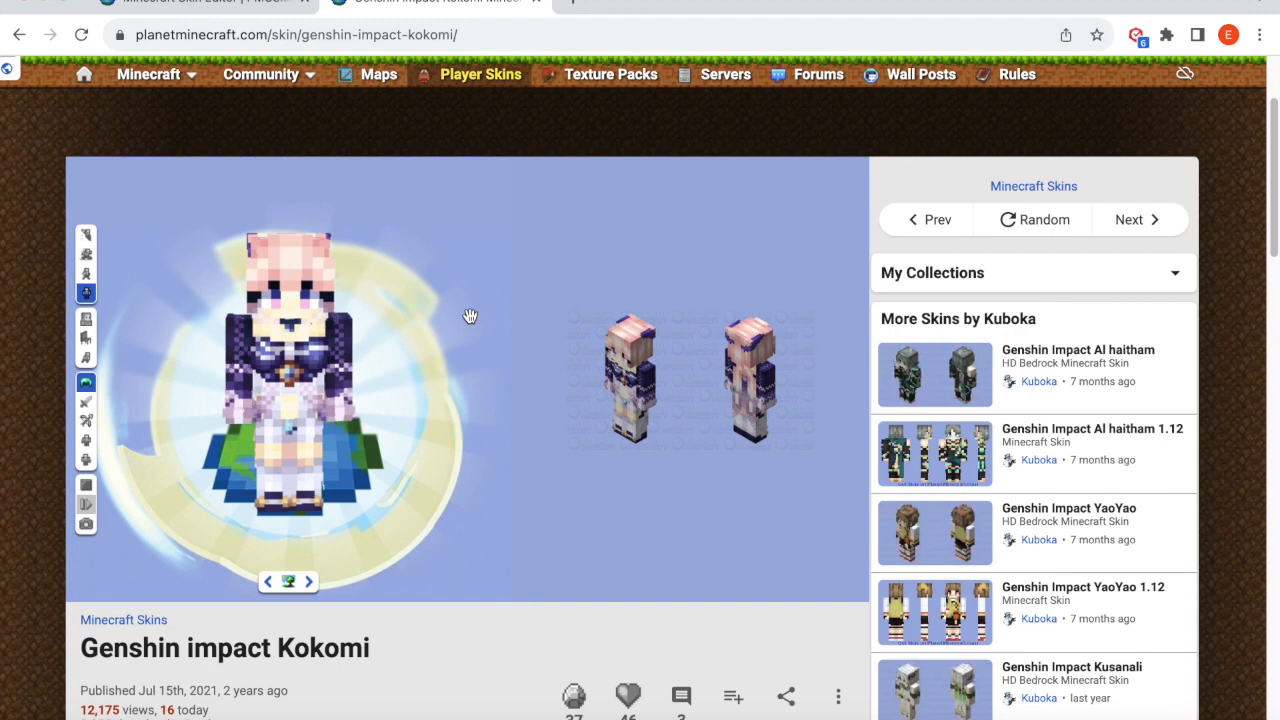
{"action": "scroll", "coordinate": [470, 316], "scroll_direction": "up", "scroll_amount": 1}
{"action": "scroll", "coordinate": [395, 298], "scroll_direction": "up", "scroll_amount": 1}
{"action": "scroll", "coordinate": [398, 299], "scroll_direction": "down", "scroll_amount": 1}
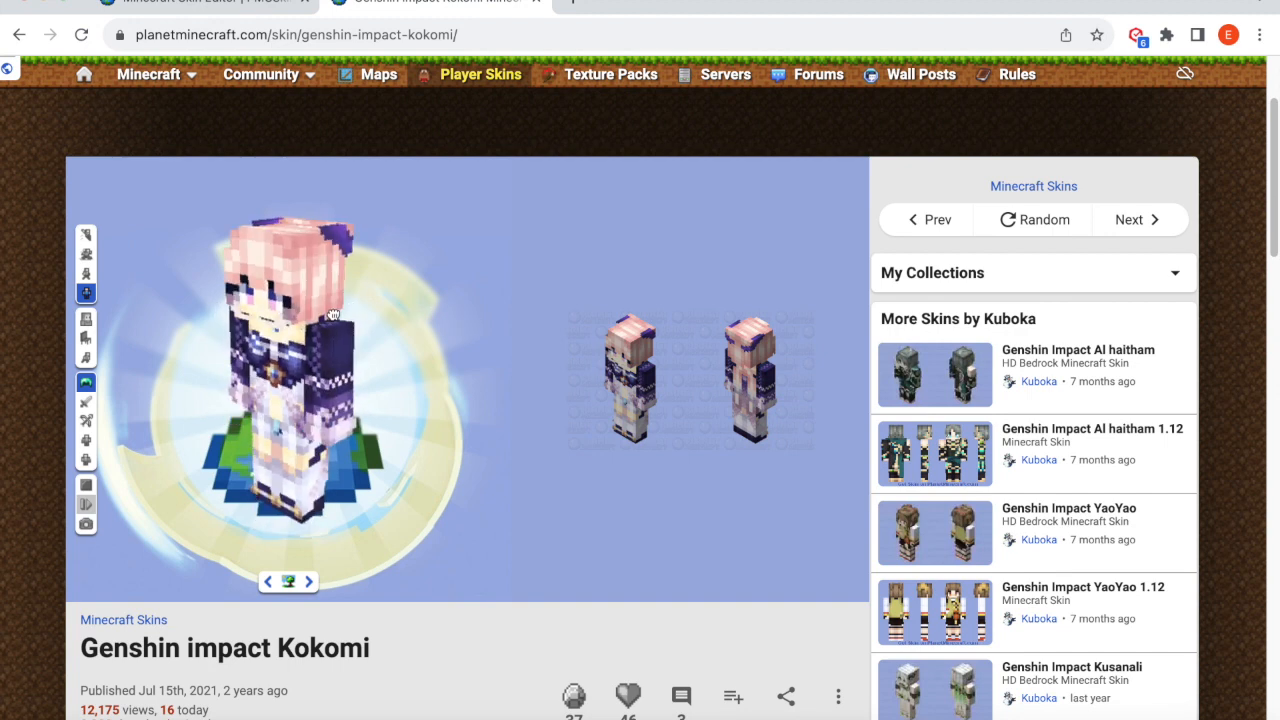
{"action": "left_click_drag", "start_coordinate": [421, 307], "coordinate": [361, 303]}
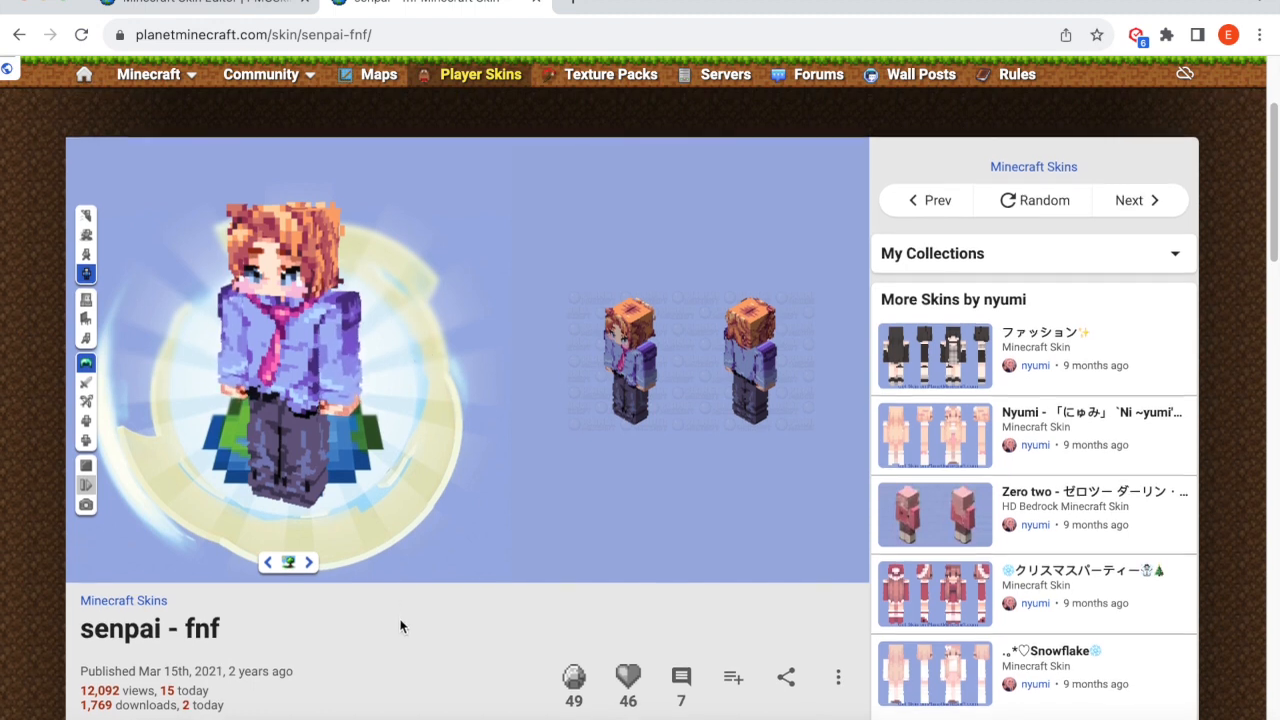
- Examine the senpai - fnf skin's 3D preview up close, from the front and the back
{"action": "scroll", "coordinate": [399, 623], "scroll_direction": "up", "scroll_amount": 1}
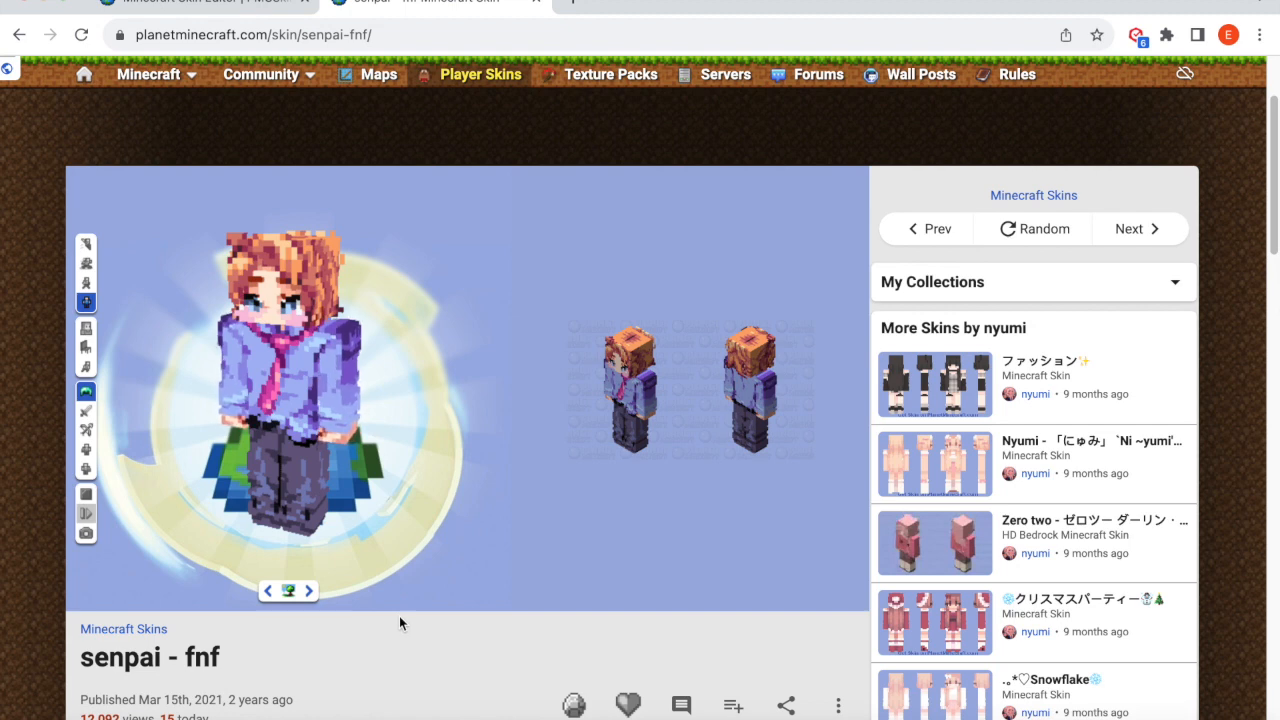
{"action": "left_click_drag", "start_coordinate": [203, 406], "coordinate": [180, 283]}
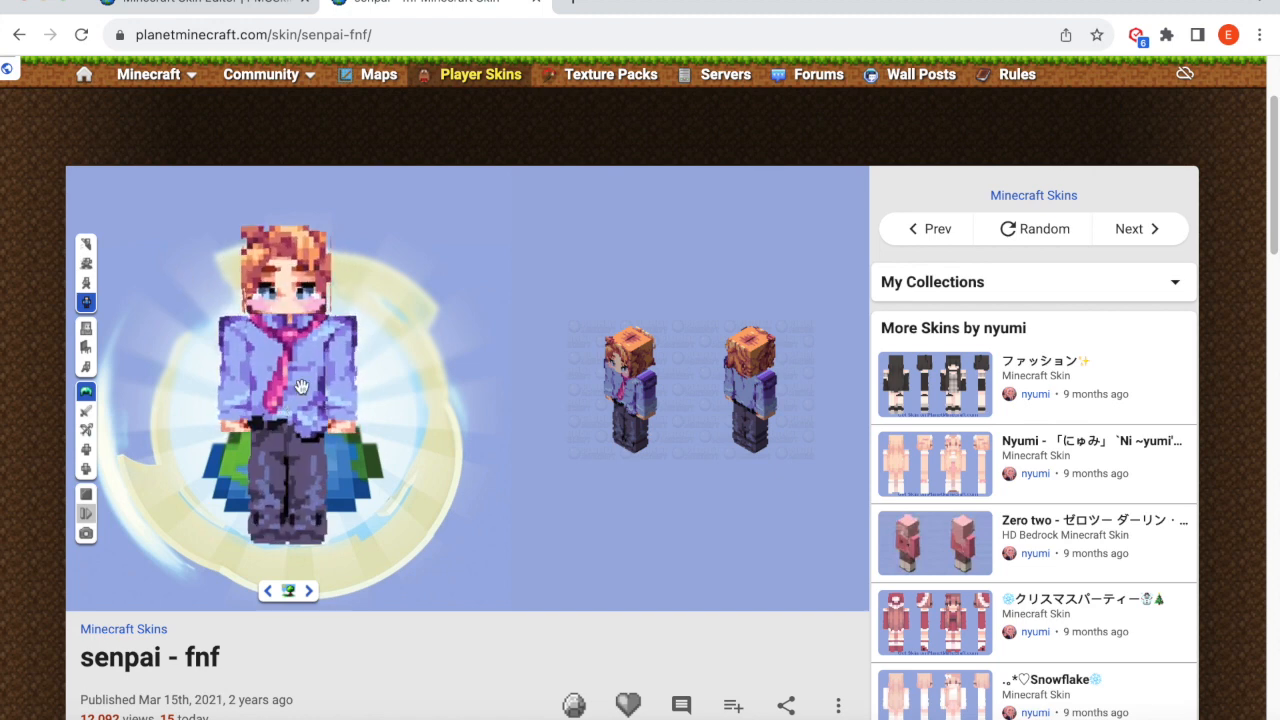
{"action": "scroll", "coordinate": [304, 477], "scroll_direction": "up", "scroll_amount": 2}
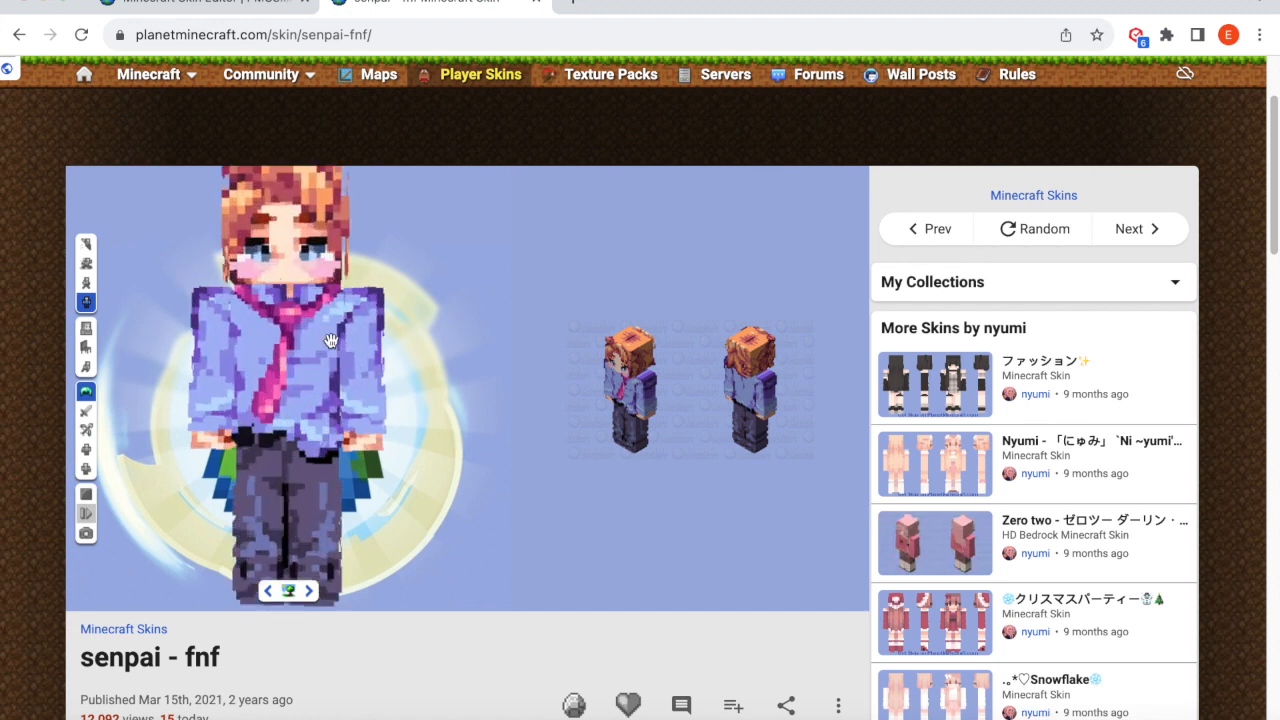
{"action": "scroll", "coordinate": [368, 504], "scroll_direction": "up", "scroll_amount": 1}
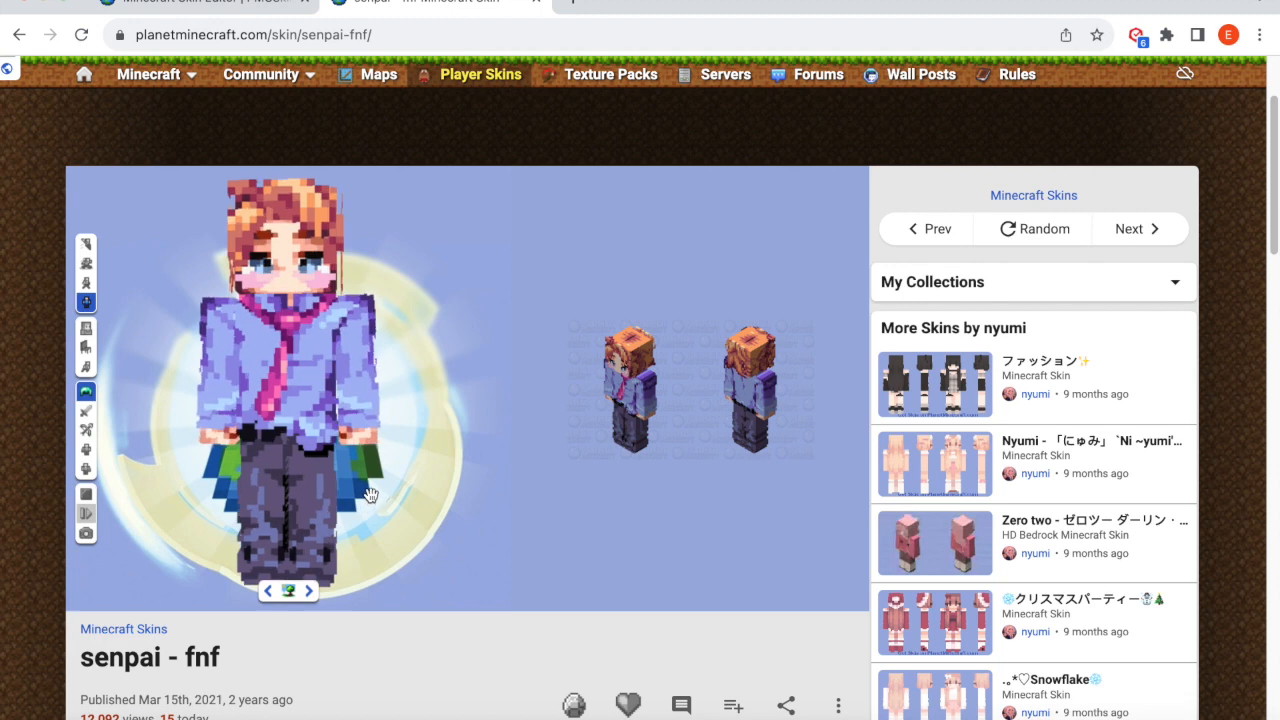
{"action": "scroll", "coordinate": [368, 432], "scroll_direction": "up", "scroll_amount": 1}
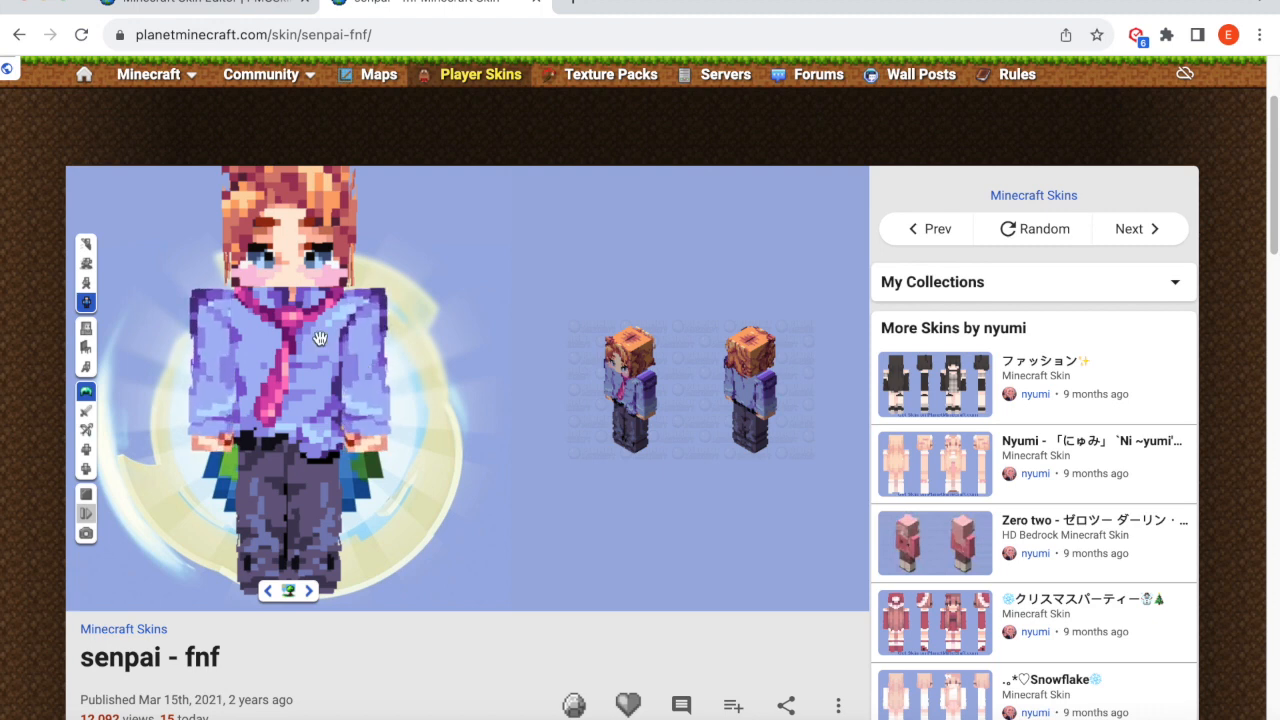
{"action": "left_click_drag", "start_coordinate": [412, 319], "coordinate": [105, 316]}
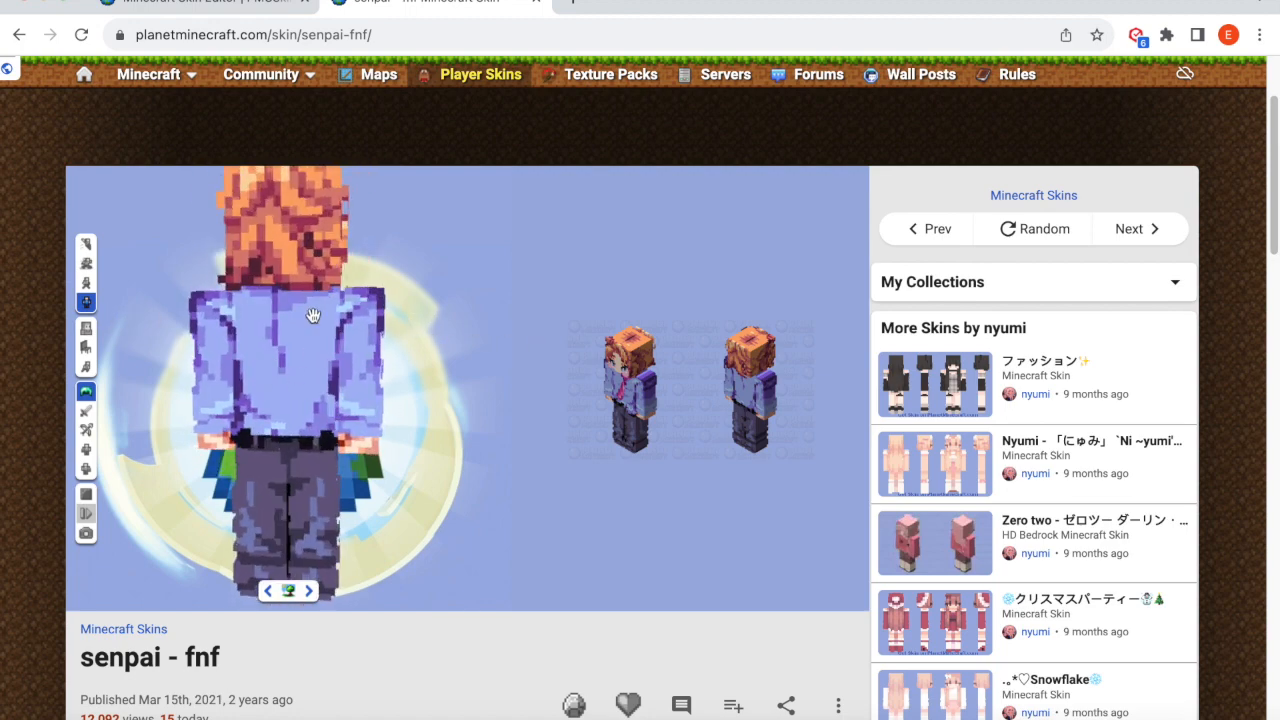
{"action": "left_click_drag", "start_coordinate": [297, 317], "coordinate": [409, 322]}
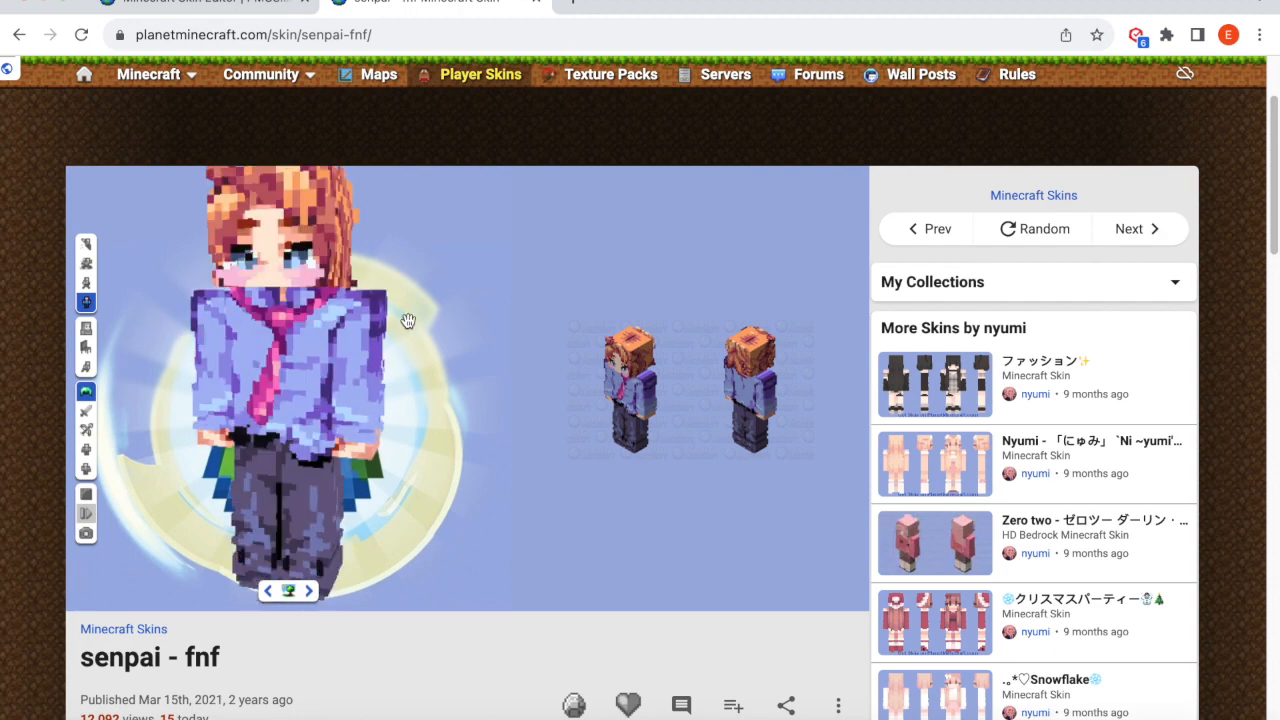
- Read the senpai - fnf skin's description, format and tags, and return to its 3D preview
{"action": "scroll", "coordinate": [450, 643], "scroll_direction": "down", "scroll_amount": 2}
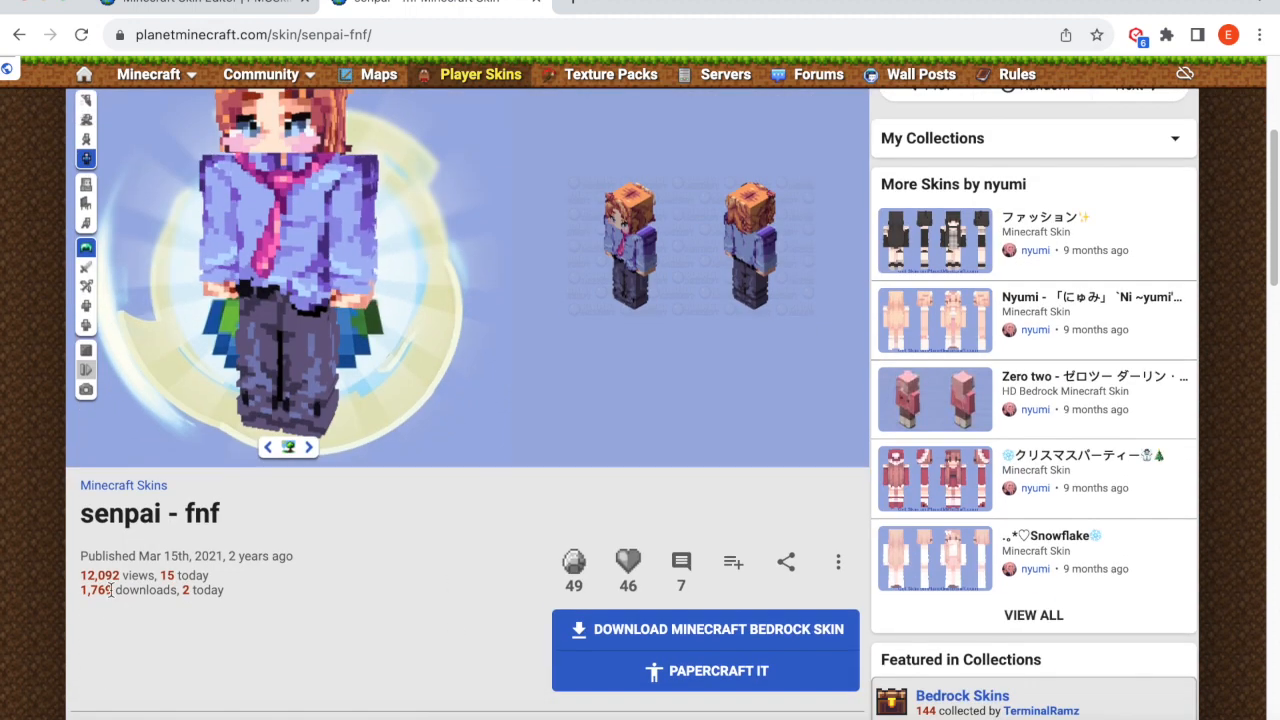
{"action": "scroll", "coordinate": [260, 608], "scroll_direction": "down", "scroll_amount": 3}
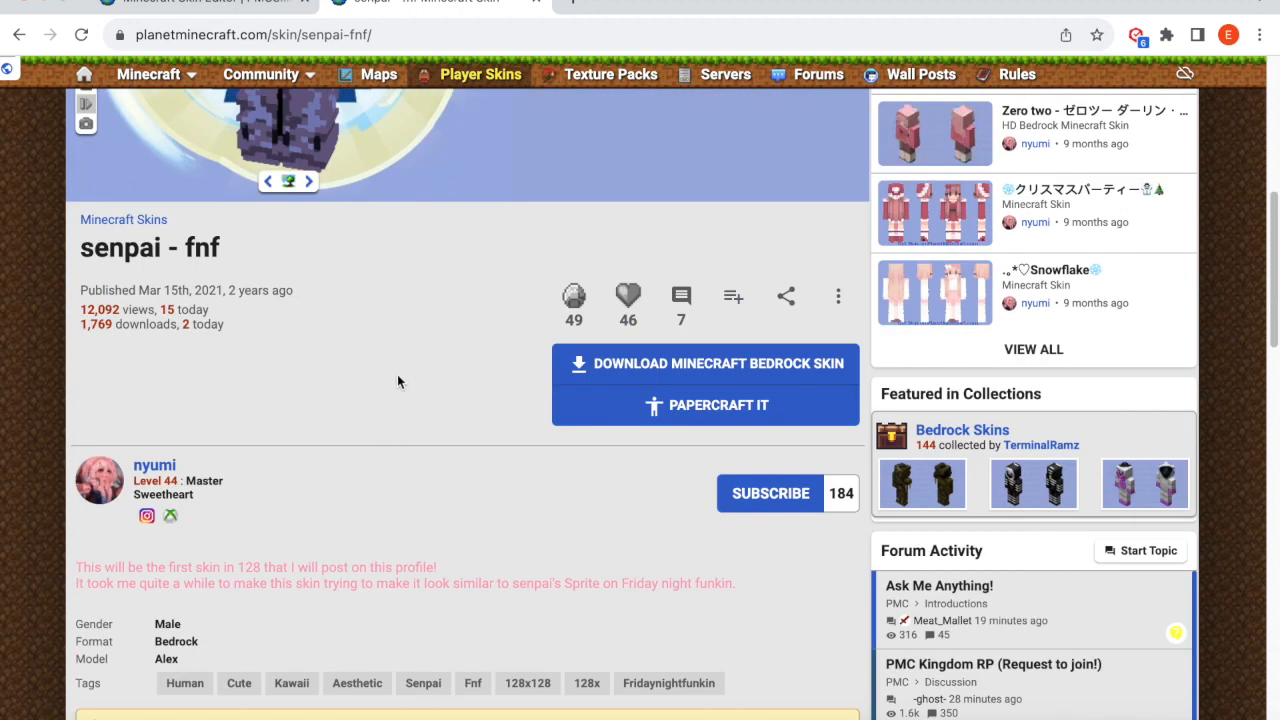
{"action": "scroll", "coordinate": [397, 378], "scroll_direction": "up", "scroll_amount": 4}
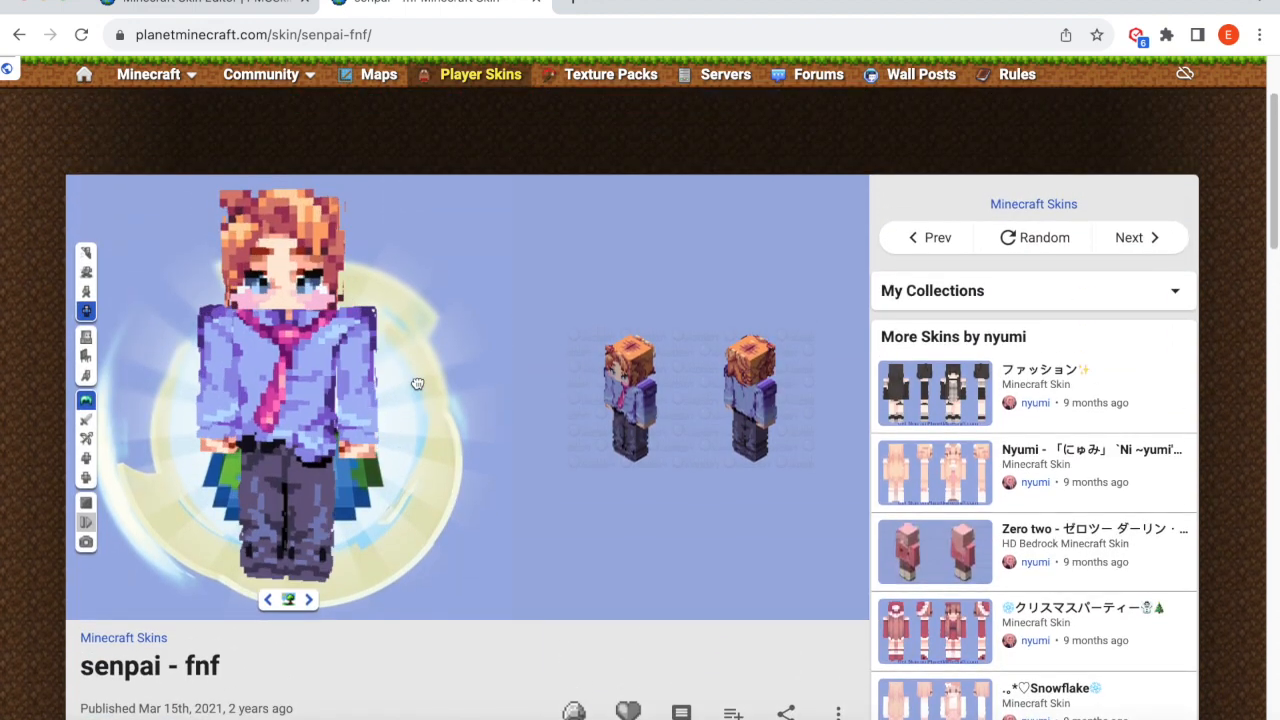